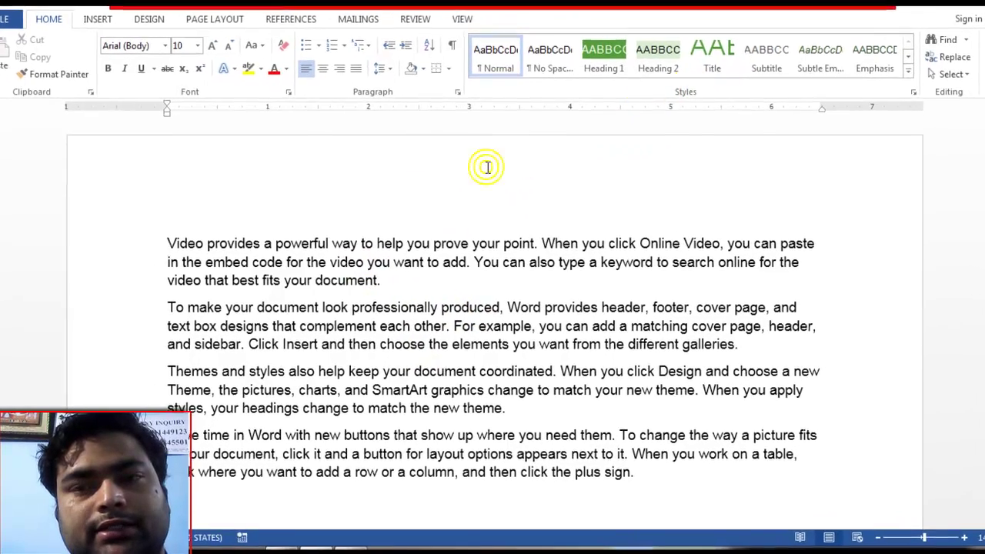
Apply the Strong style to the first paragraph
left_click_drag(390, 276, 132, 246)
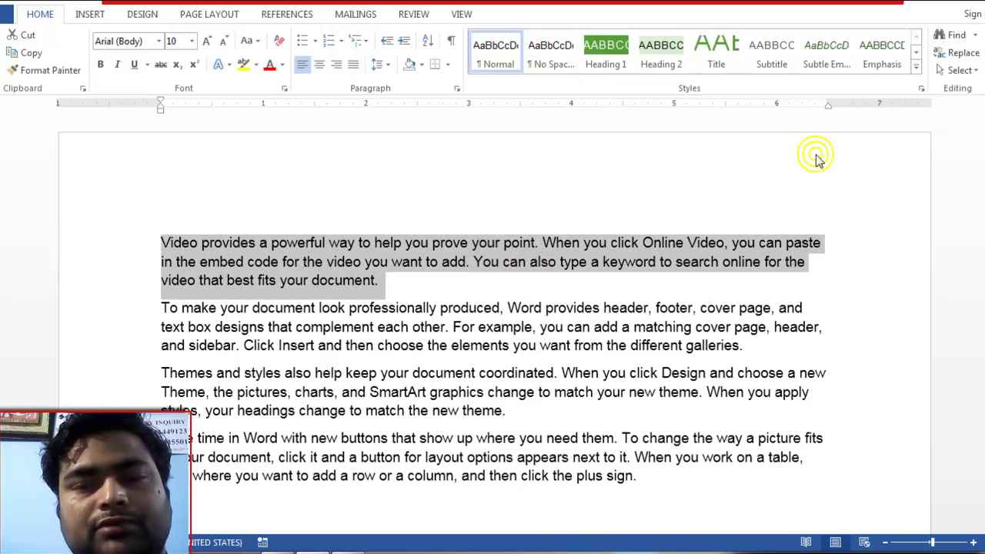
left_click(916, 69)
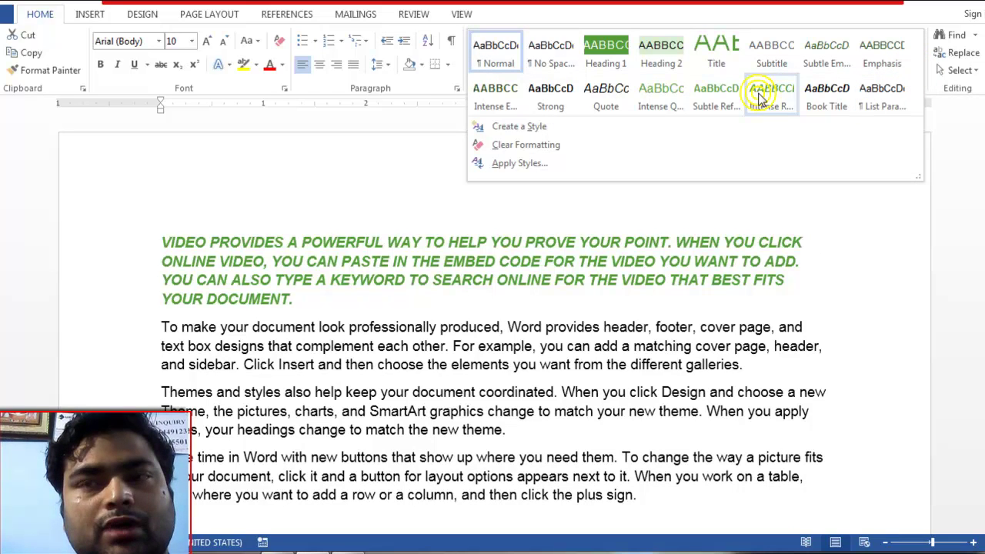
left_click(561, 98)
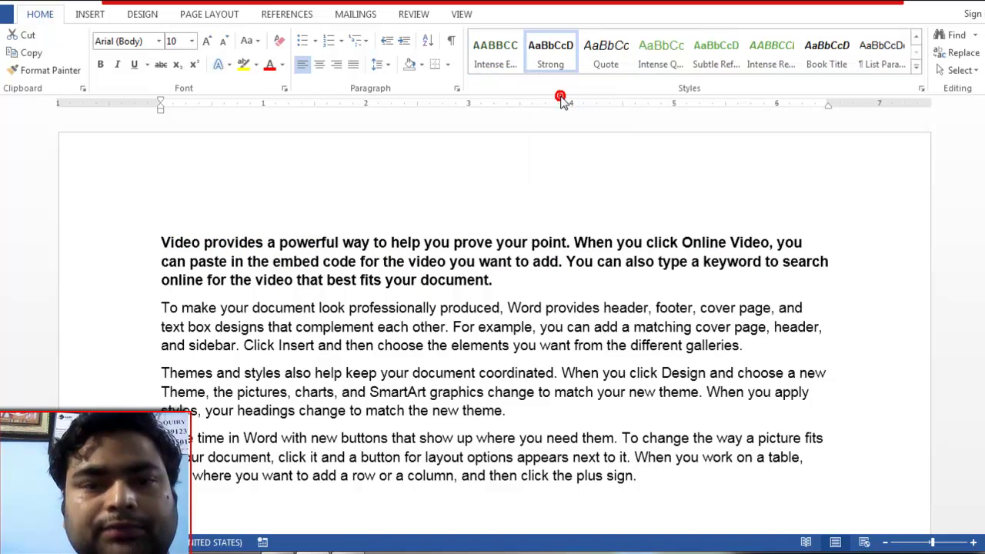
Start a new style from the second paragraph's formatting, name it "my style", and open its detailed settings
left_click_drag(744, 346, 296, 307)
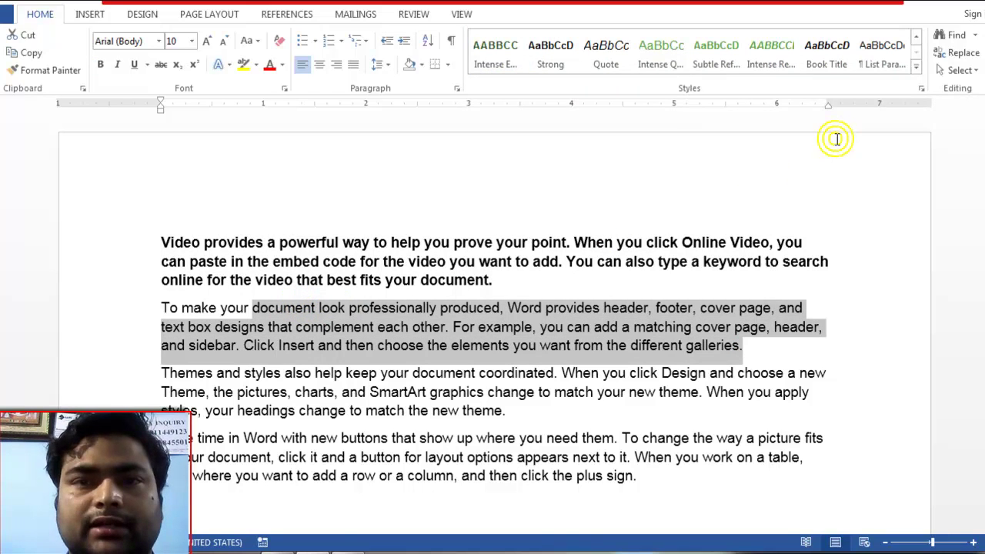
left_click(916, 68)
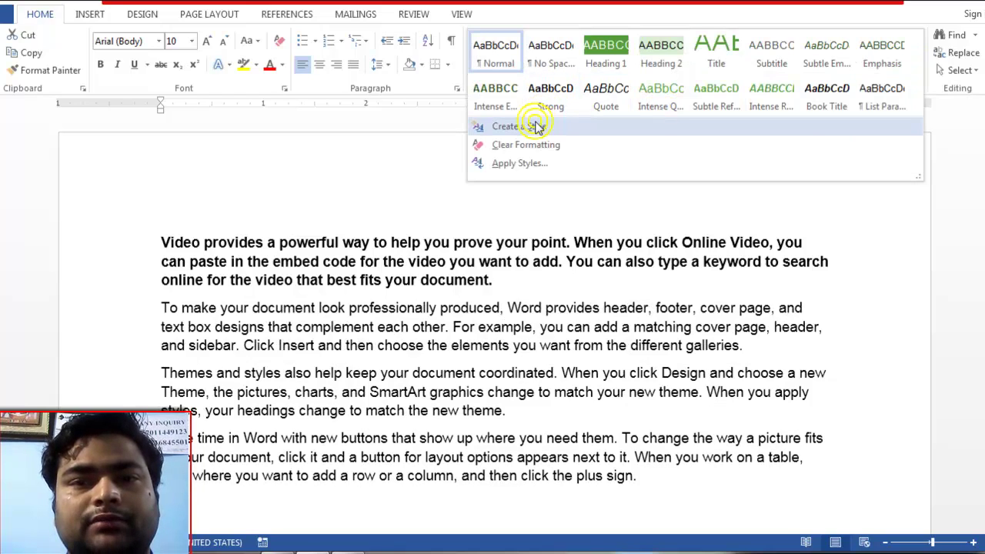
left_click(535, 126)
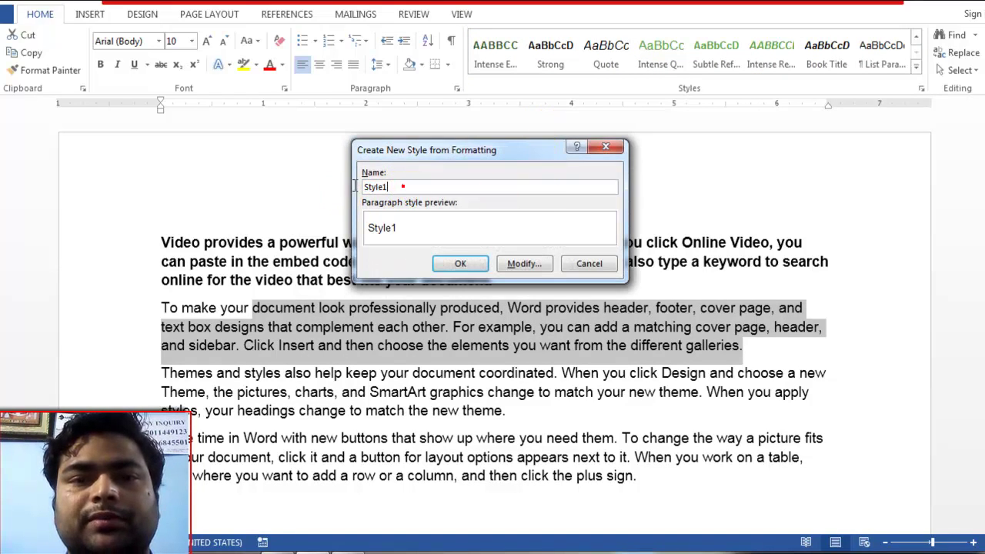
double_click(403, 186)
type("my style")
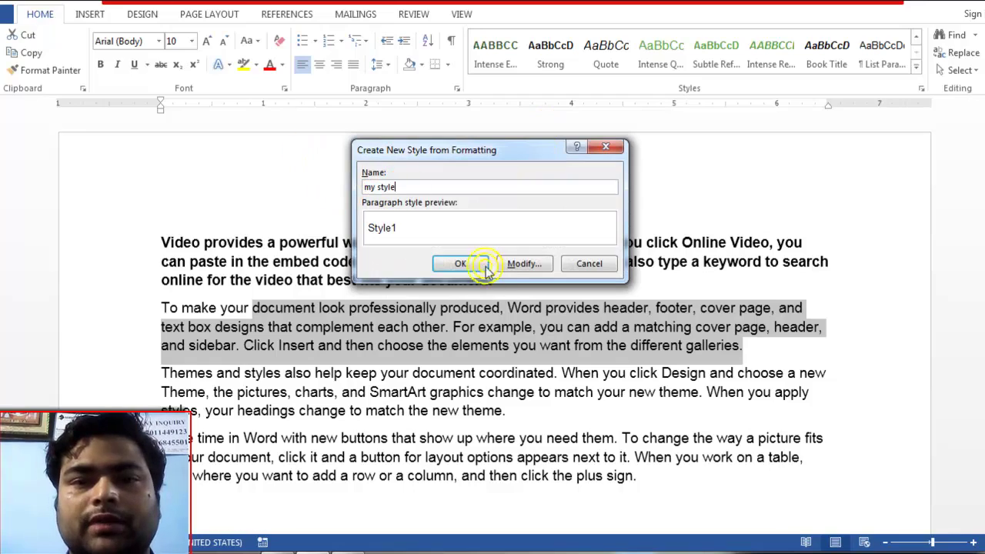
left_click(535, 264)
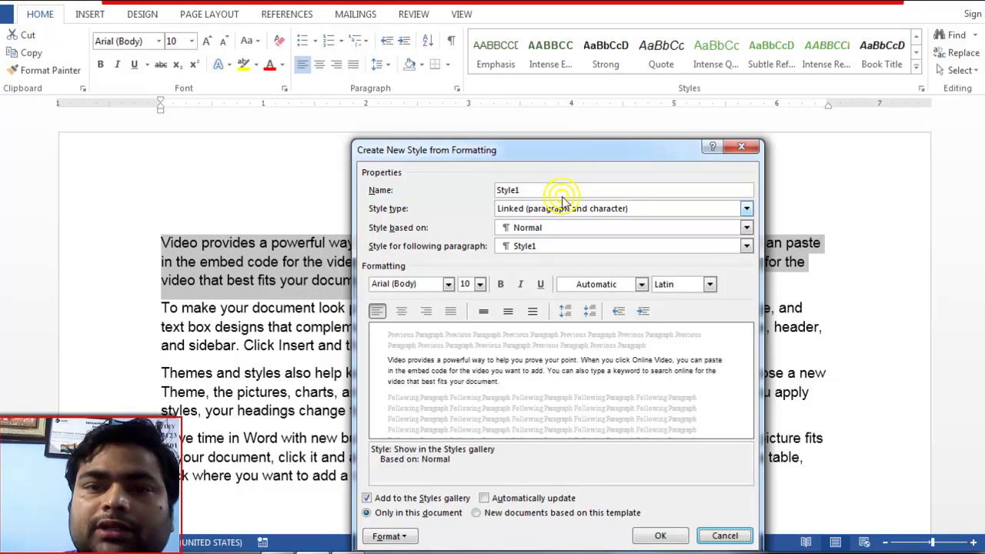
Name the new style "Style my", keep the Linked (paragraph and character) type, and base it on Heading 4
double_click(549, 190)
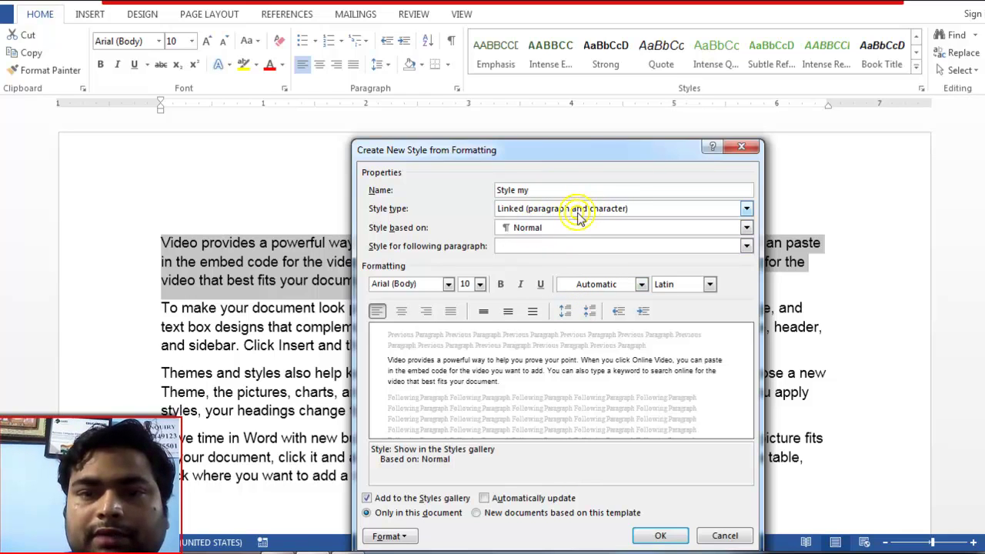
left_click(601, 215)
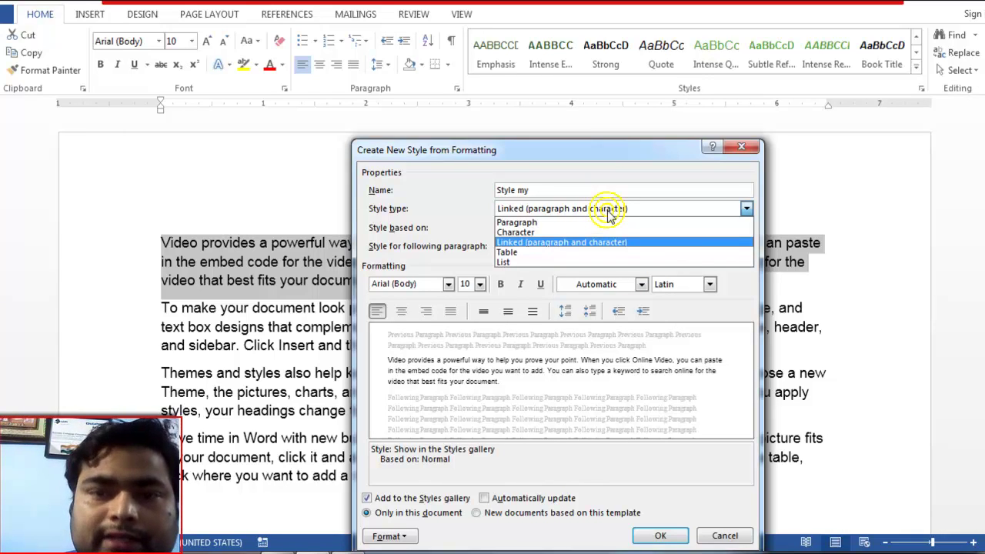
left_click(608, 215)
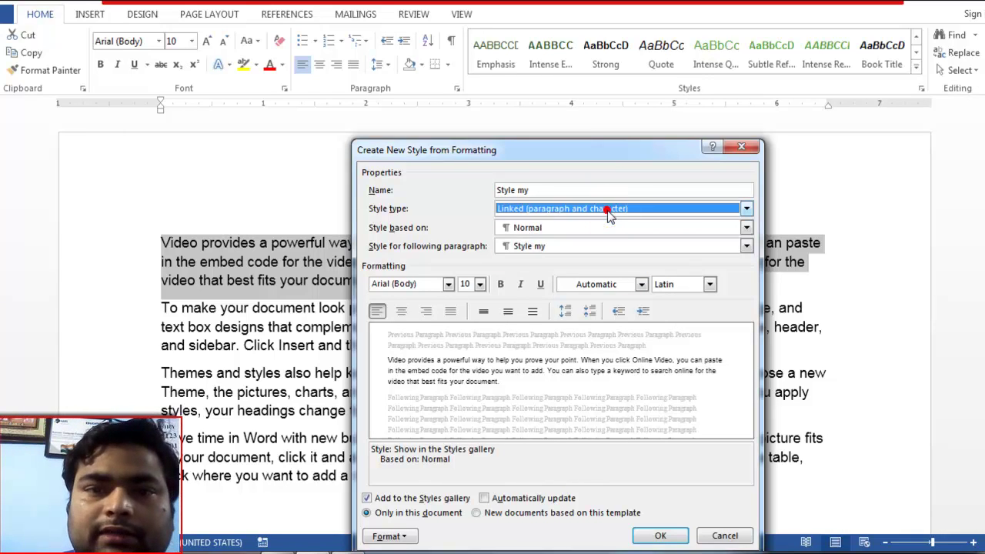
left_click(537, 231)
left_click(569, 303)
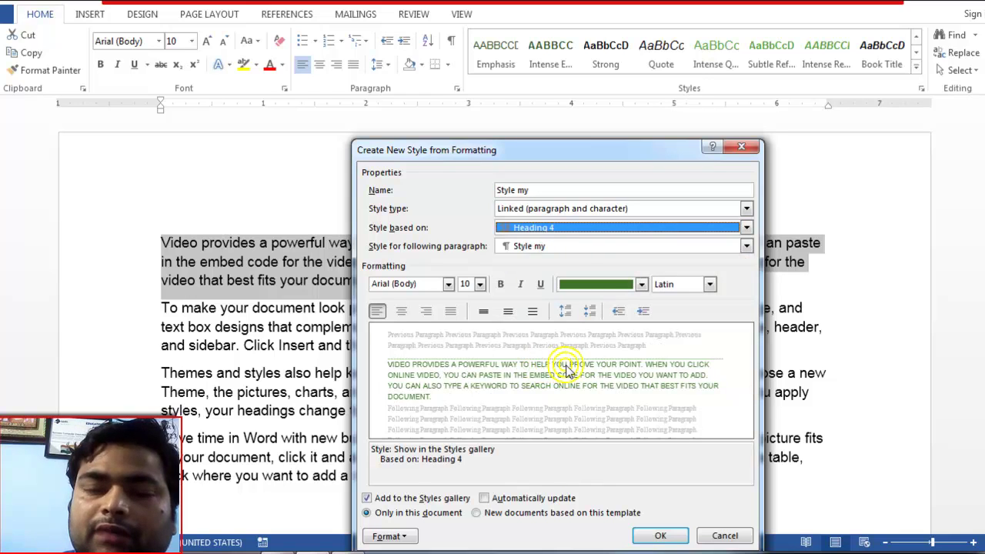
Set the new style's following paragraph style to Heading 6
left_click(581, 247)
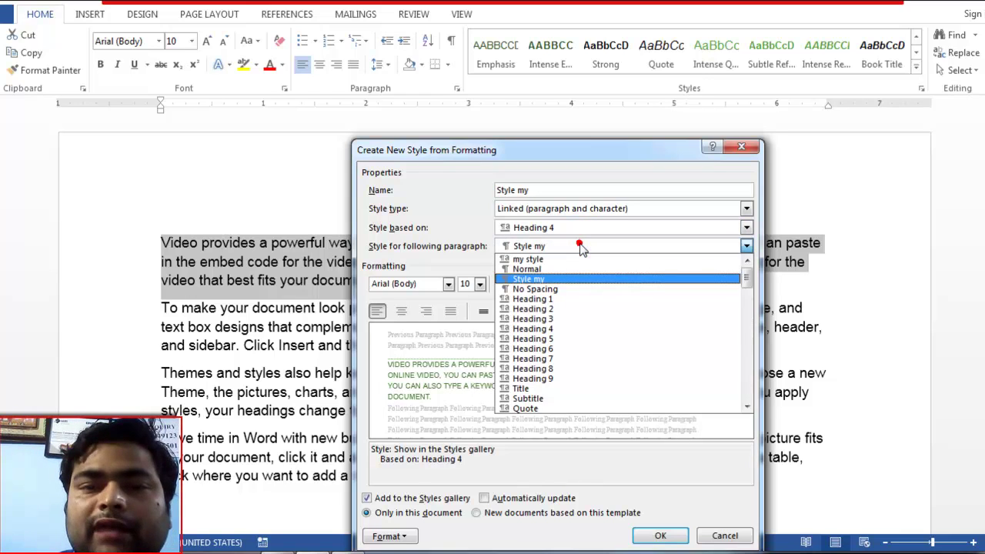
left_click(547, 318)
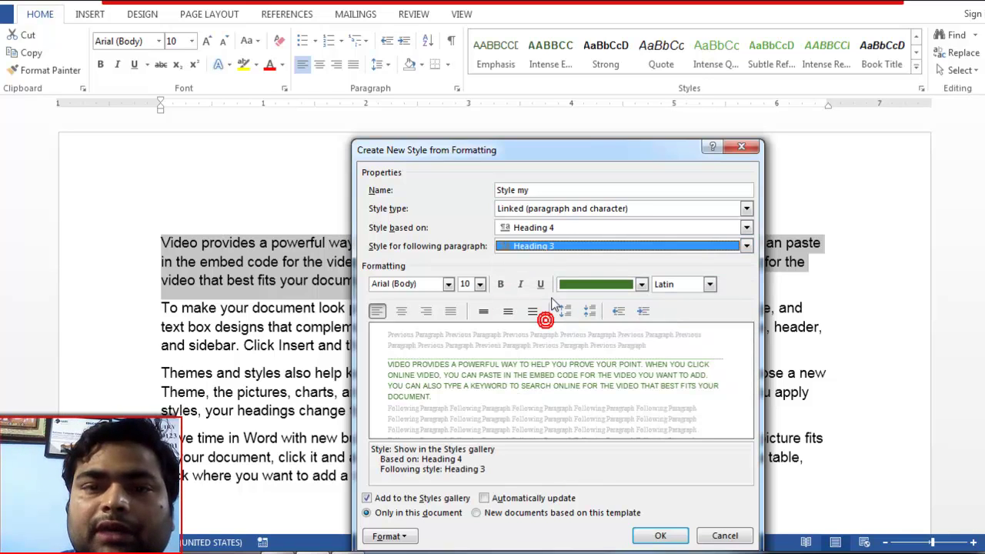
left_click(570, 246)
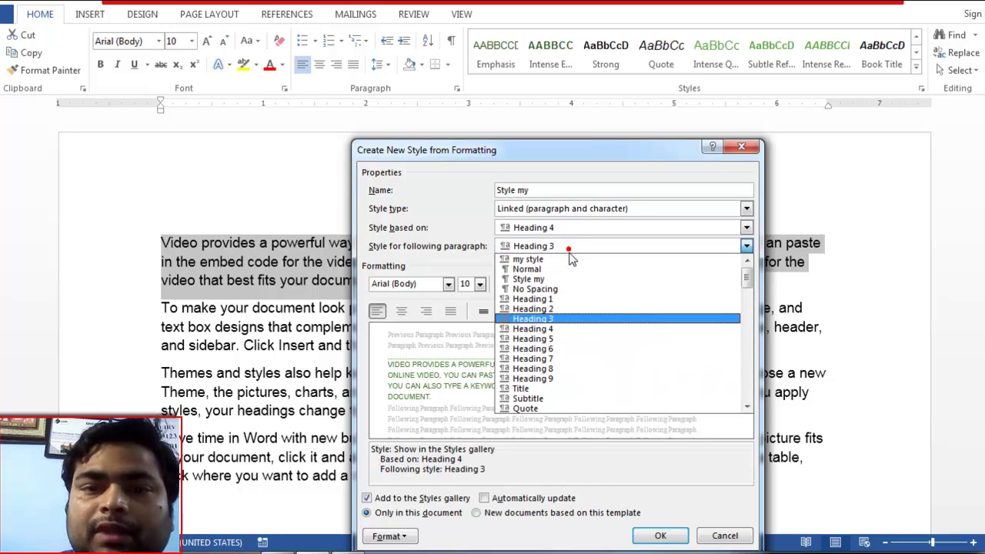
left_click(549, 351)
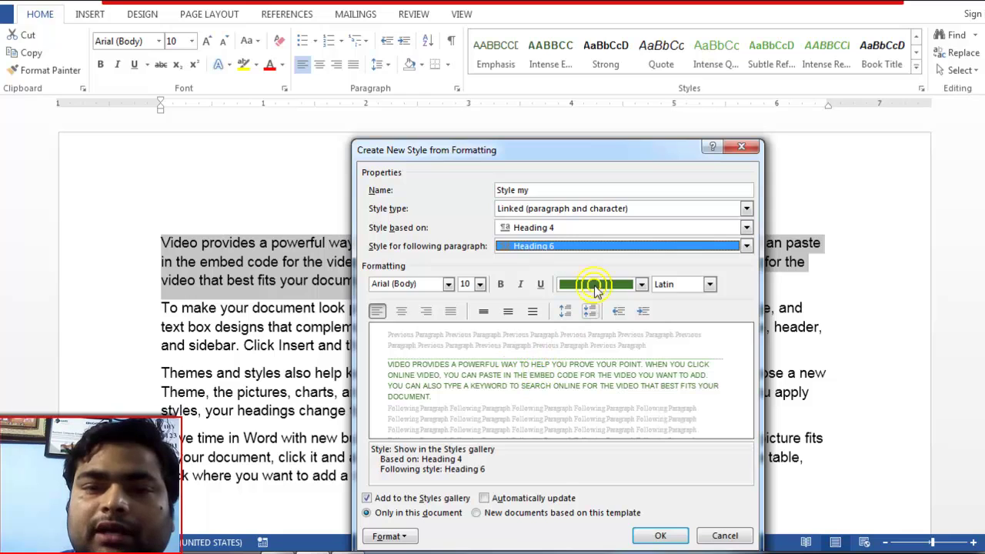
Set the new style's font color to standard red and save the style
left_click(642, 285)
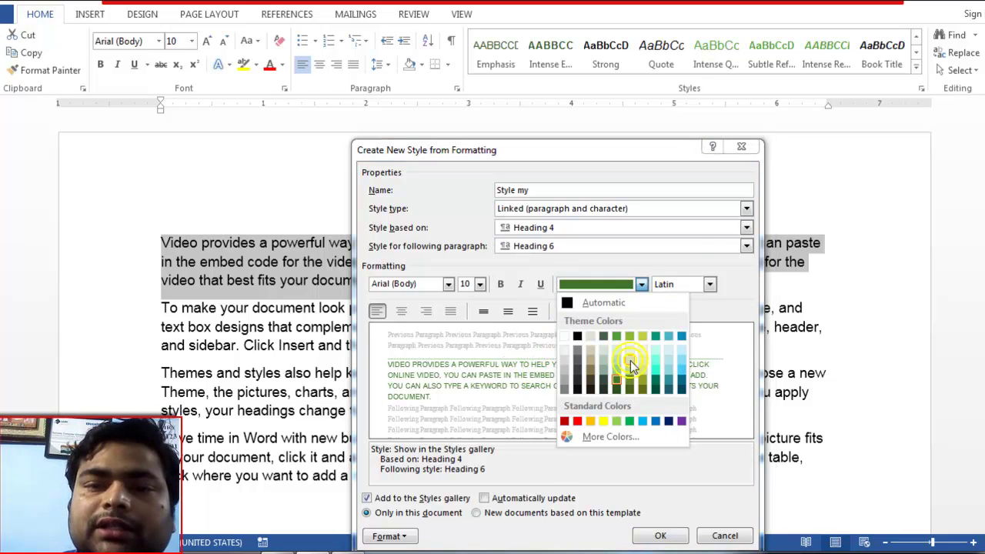
left_click(578, 422)
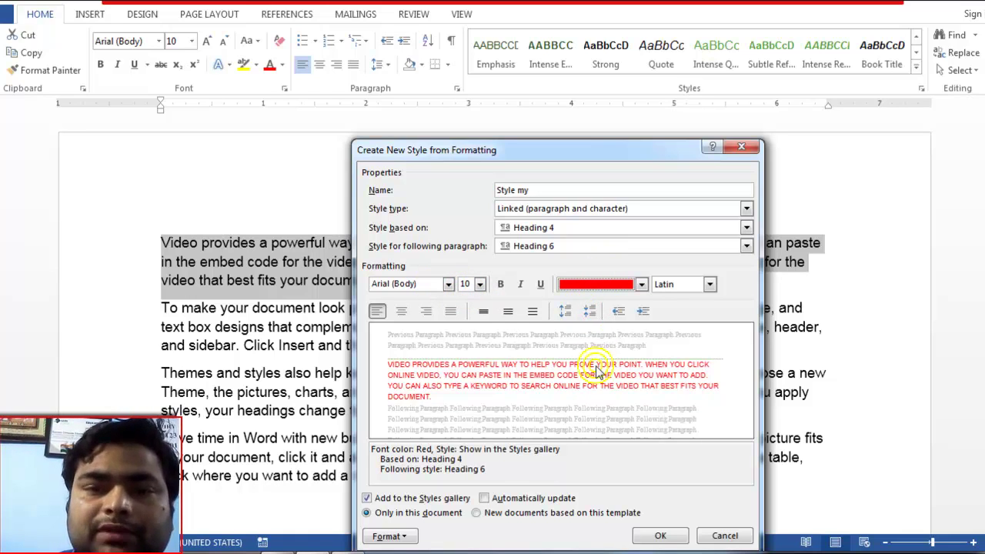
left_click(660, 536)
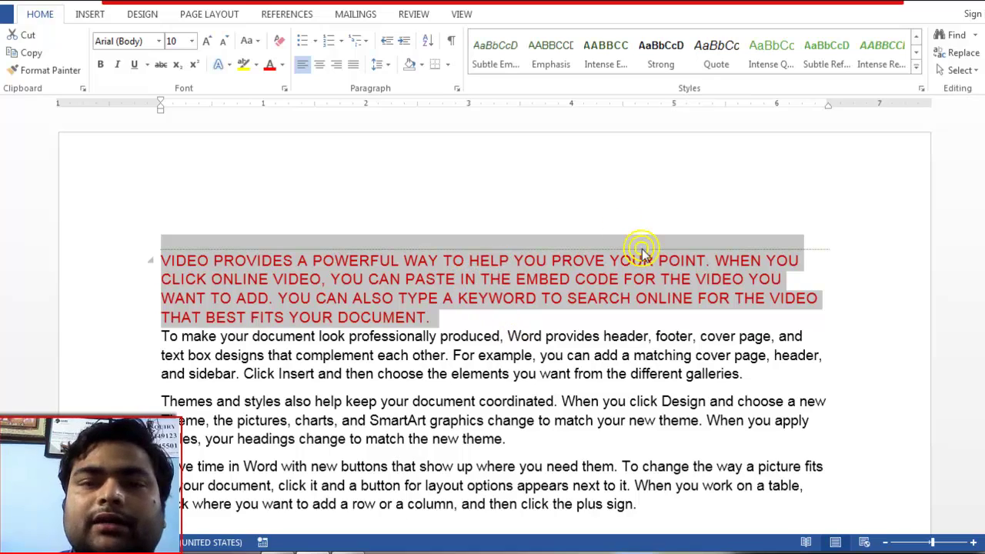
Apply the custom red heading style to the third paragraph, beginning "Themes and styles"
left_click(916, 72)
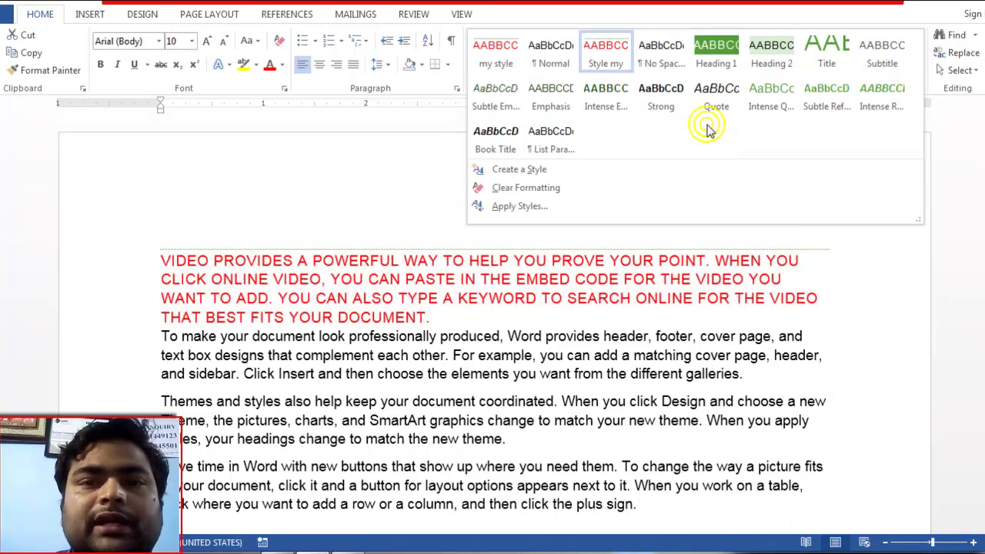
left_click(551, 190)
left_click(582, 184)
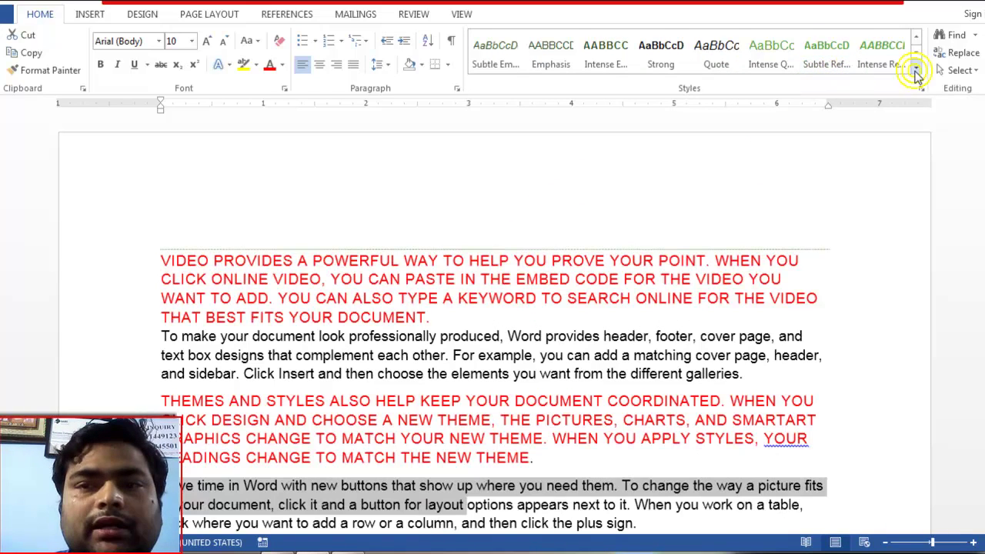
Apply the "Style my" style to the selected opening text of the fourth paragraph using Apply Styles
left_click(915, 70)
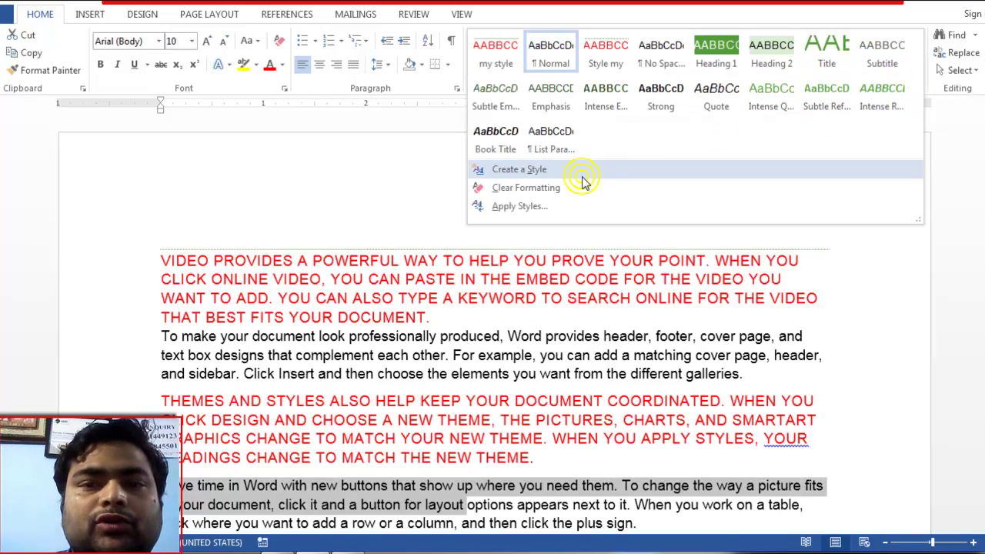
left_click(545, 206)
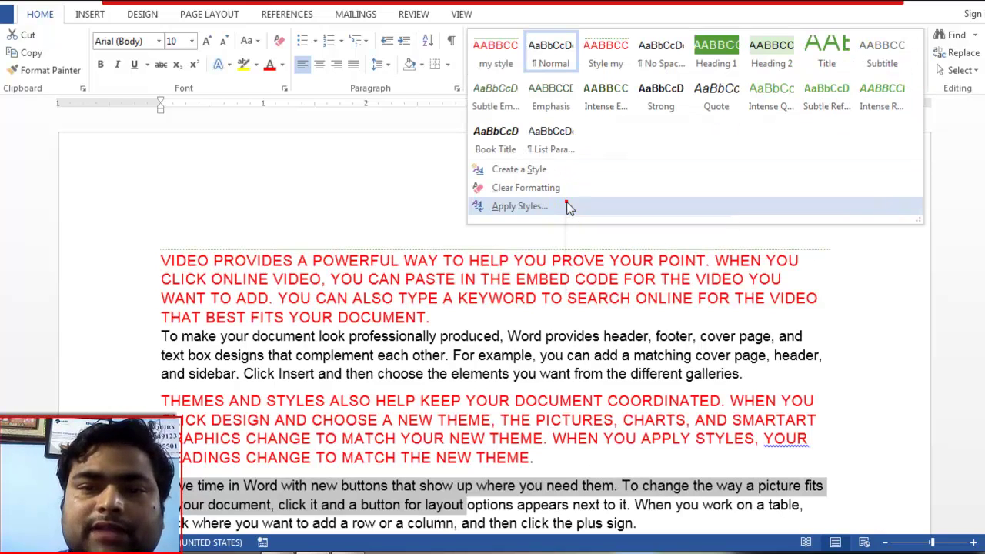
left_click(567, 206)
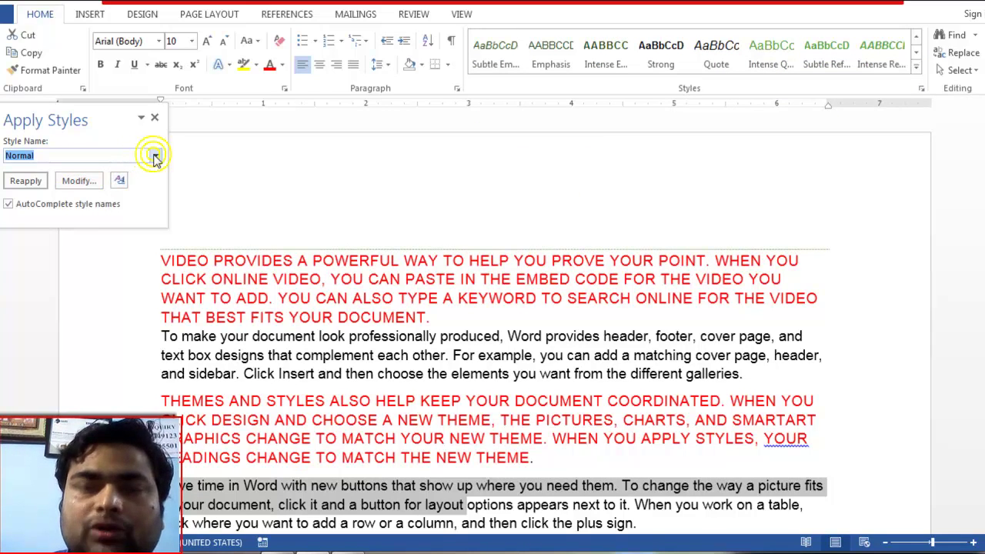
left_click(155, 157)
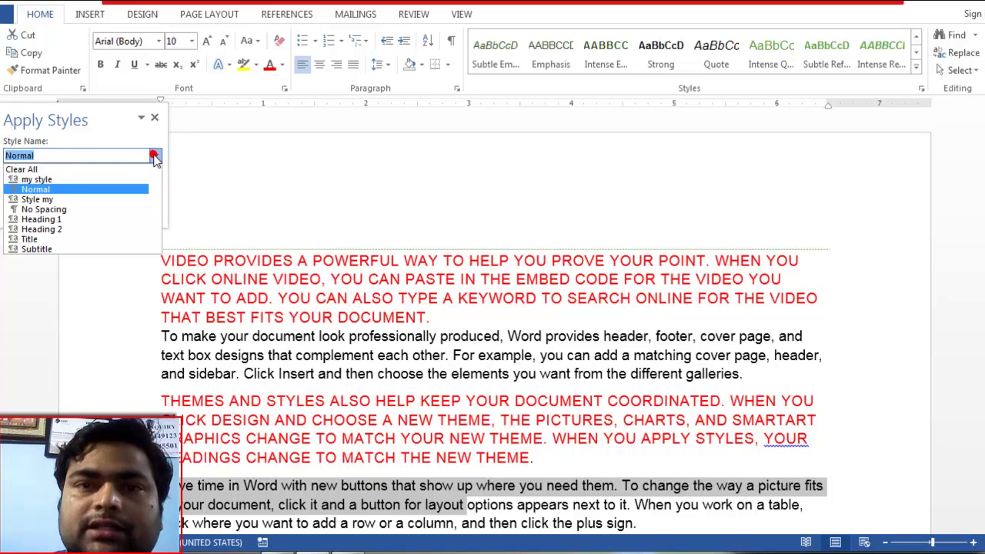
left_click(68, 201)
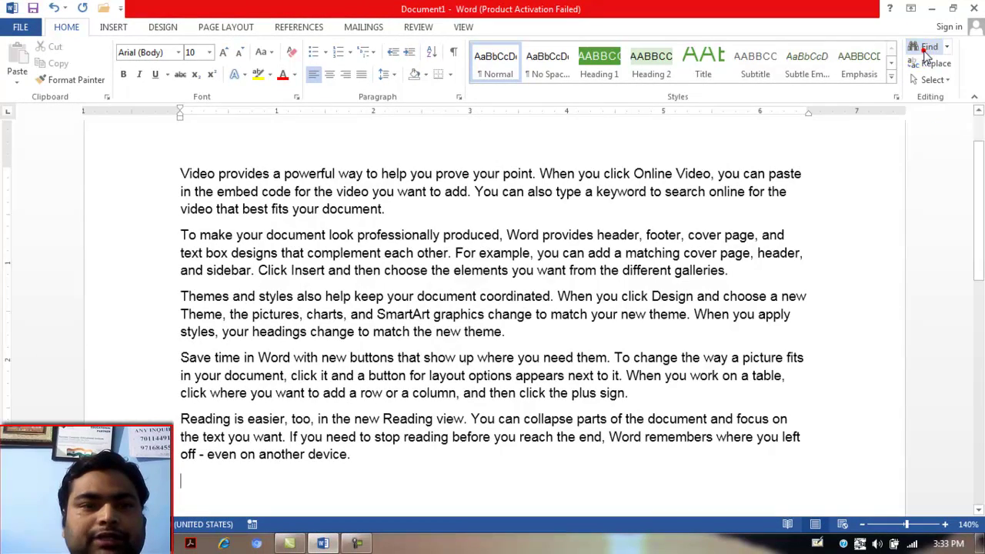
Search the document for "way" and close the search
left_click(928, 51)
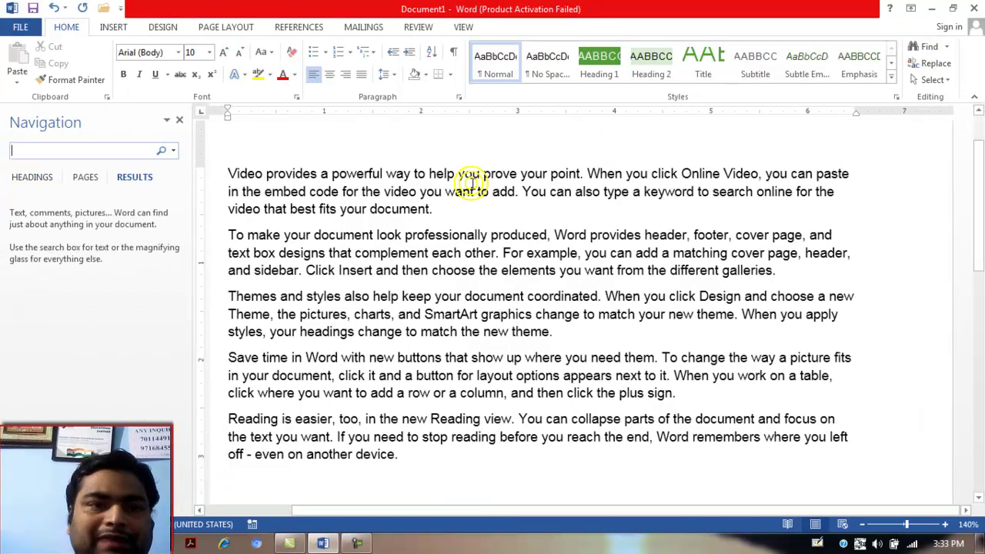
key("ctrl+f")
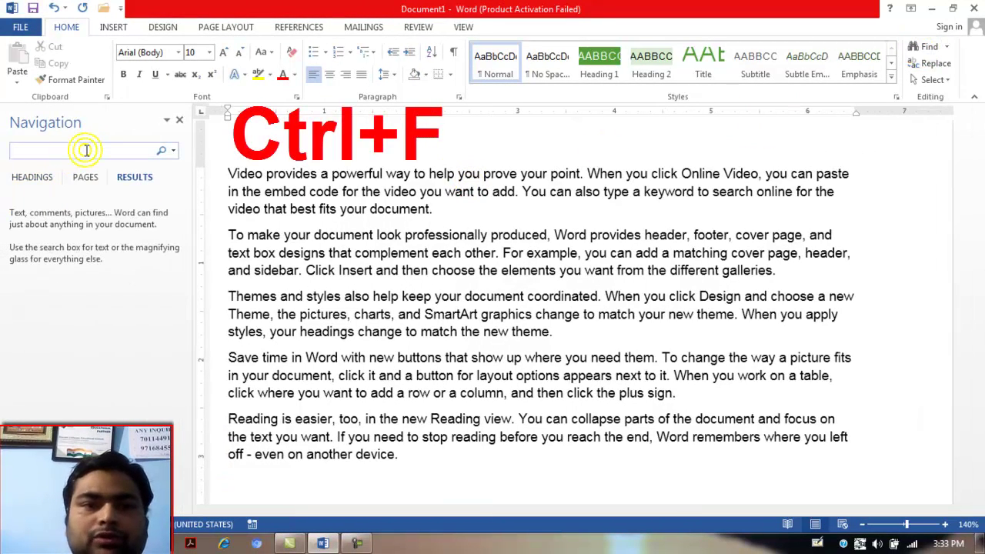
type("way")
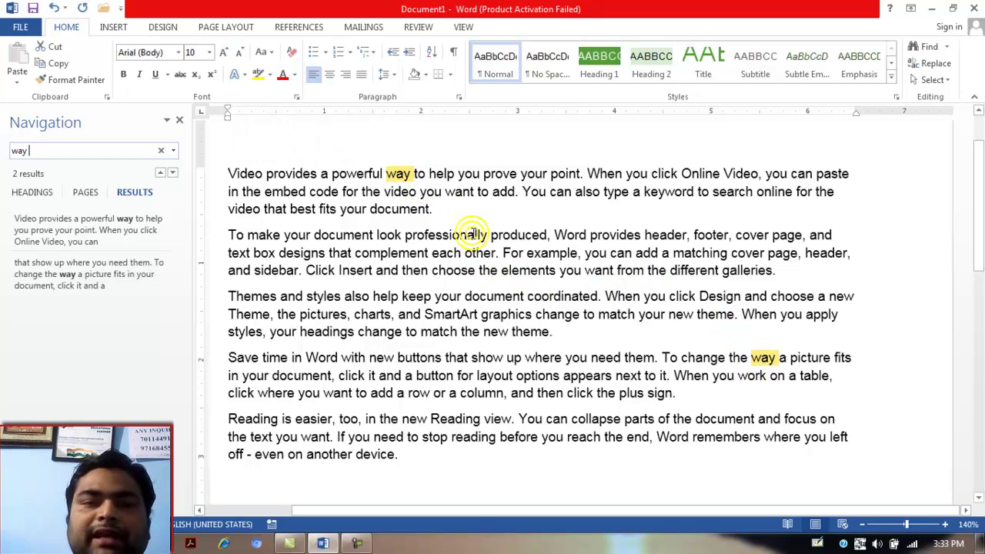
left_click(180, 120)
Open Advanced Find, show its additional search options, and turn on Match case
left_click(947, 47)
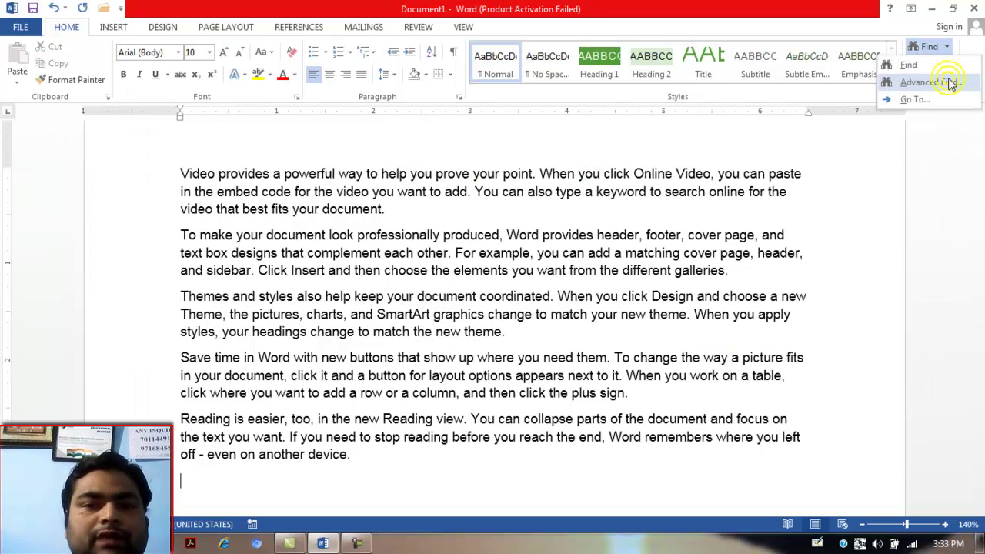
left_click(951, 84)
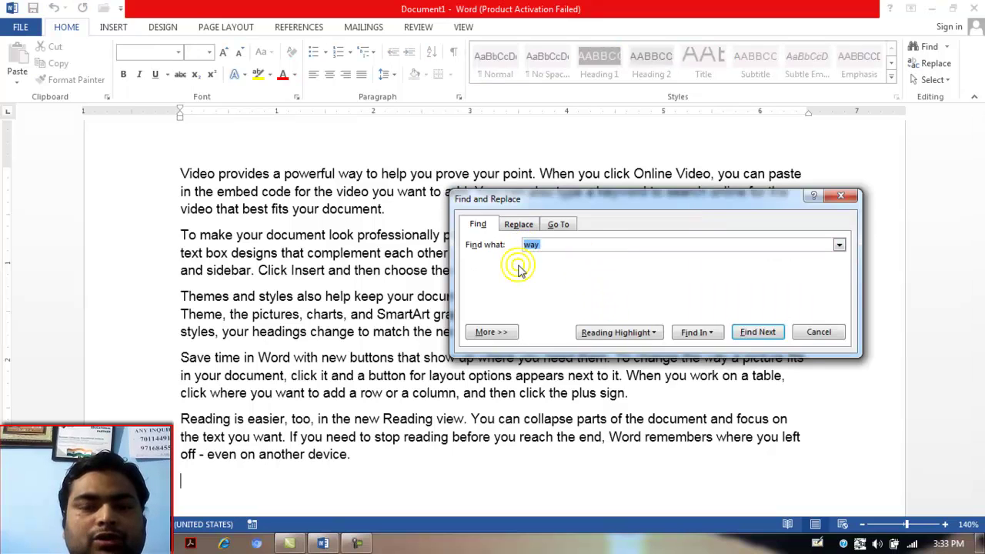
left_click(486, 332)
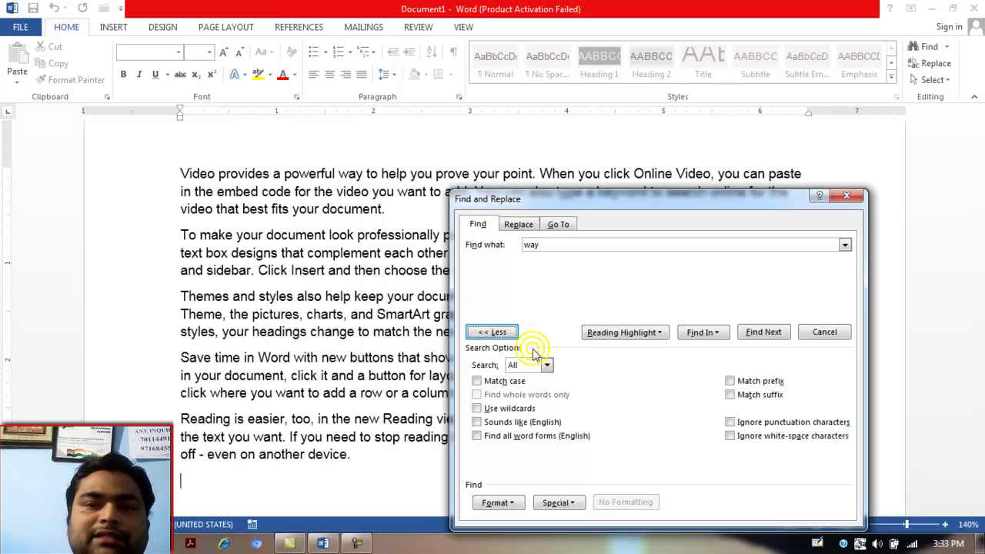
left_click(498, 380)
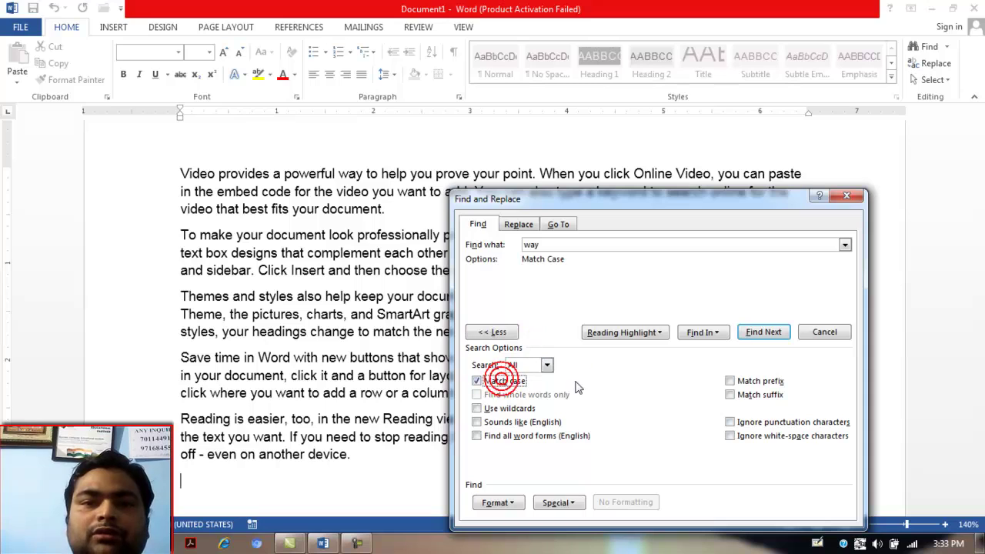
Replace the advanced find search term with the capitalized word "Way"
left_click(548, 244)
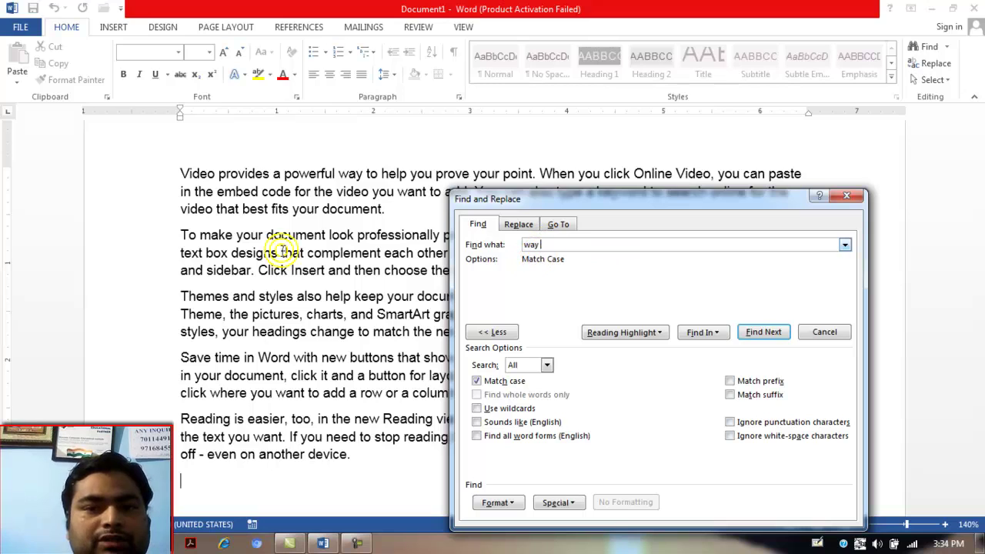
key("BackSpace")
key("BackSpace")
key("BackSpace")
key("BackSpace")
type("Way")
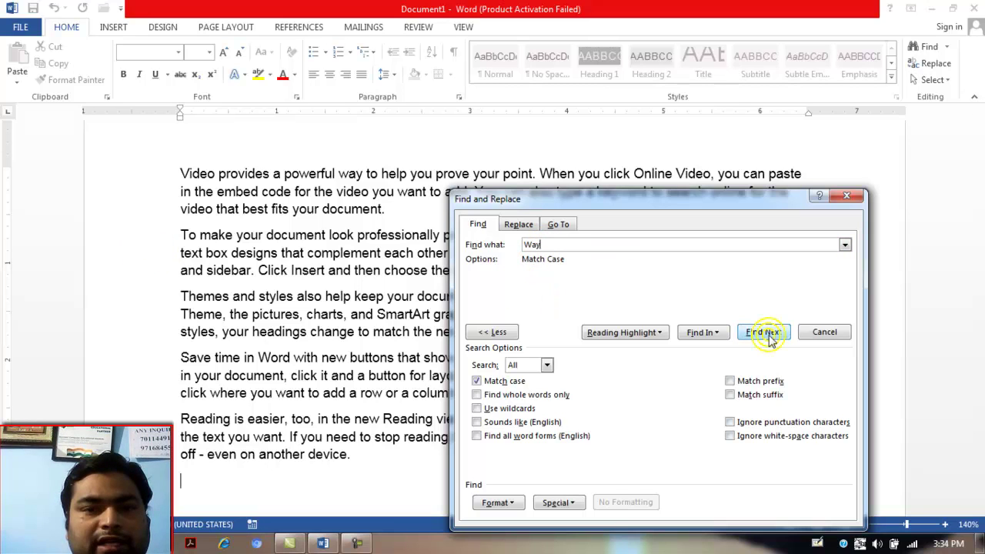
Run the Match case search for "Way", and repeat it with the lowercase term "way"
left_click(769, 334)
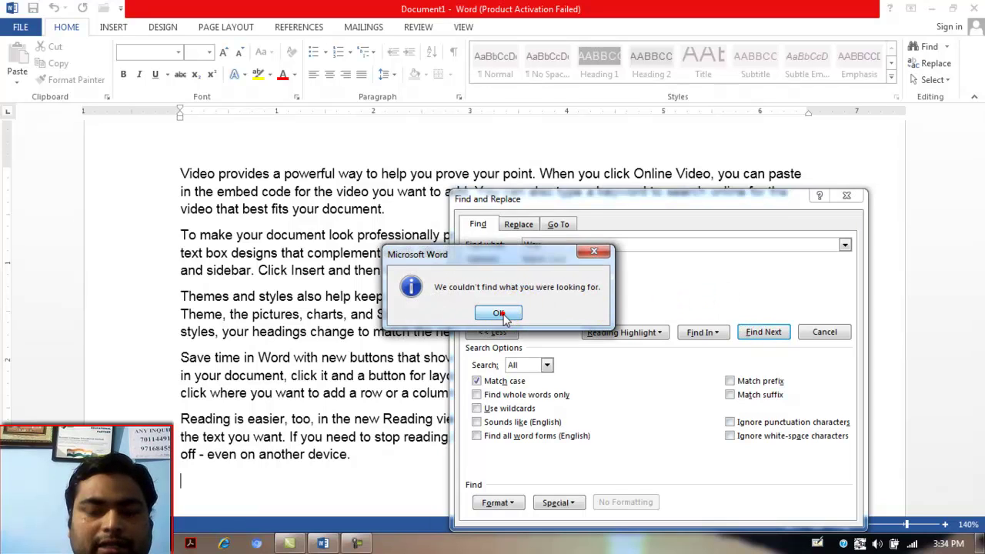
left_click(499, 313)
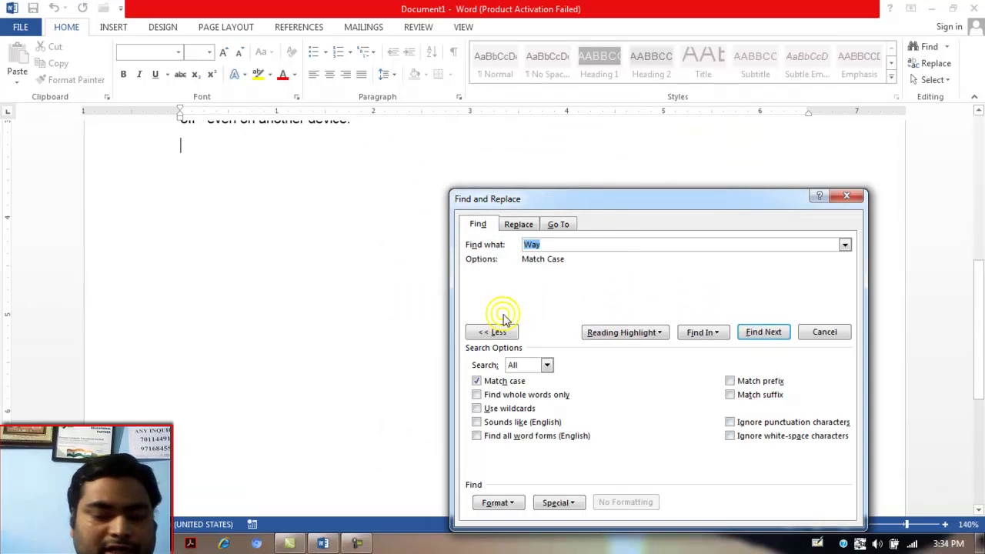
left_click(531, 243)
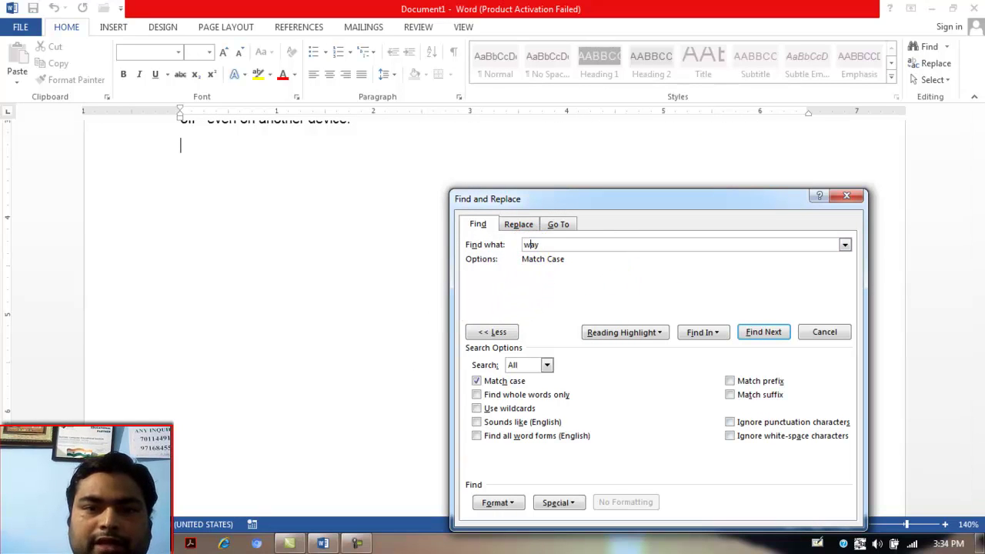
left_click(750, 333)
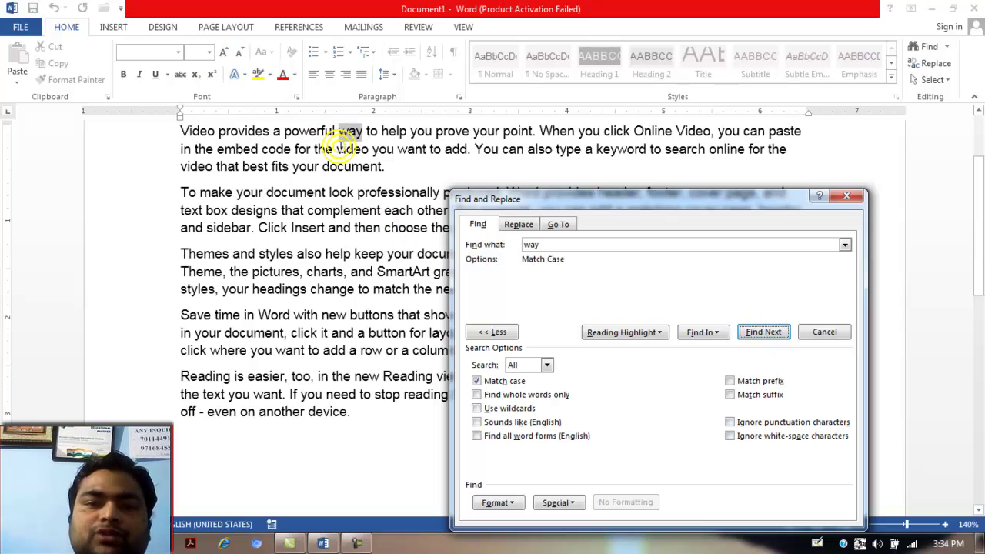
Replace both occurrences of "way" in the document with "Success", one at a time
left_click(516, 224)
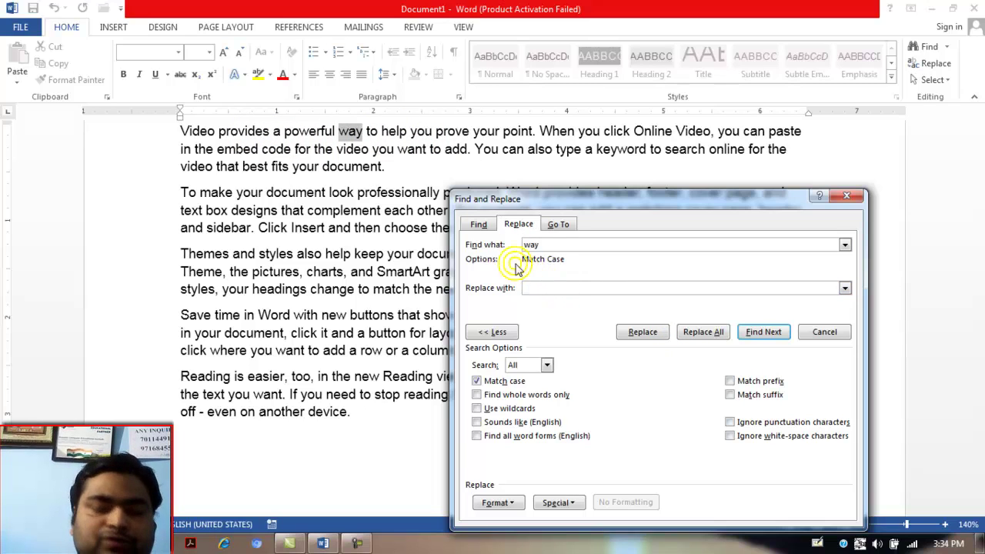
left_click(552, 288)
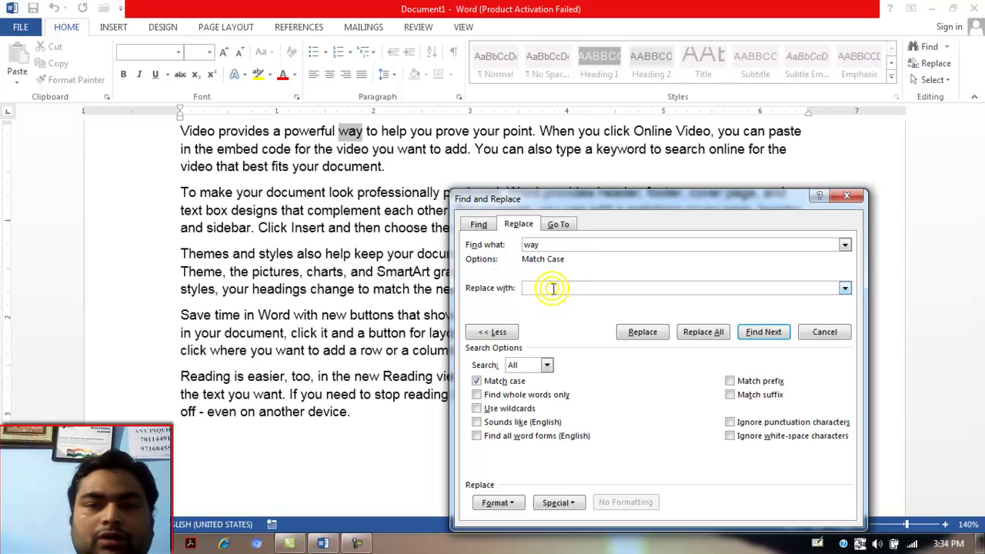
type("Success")
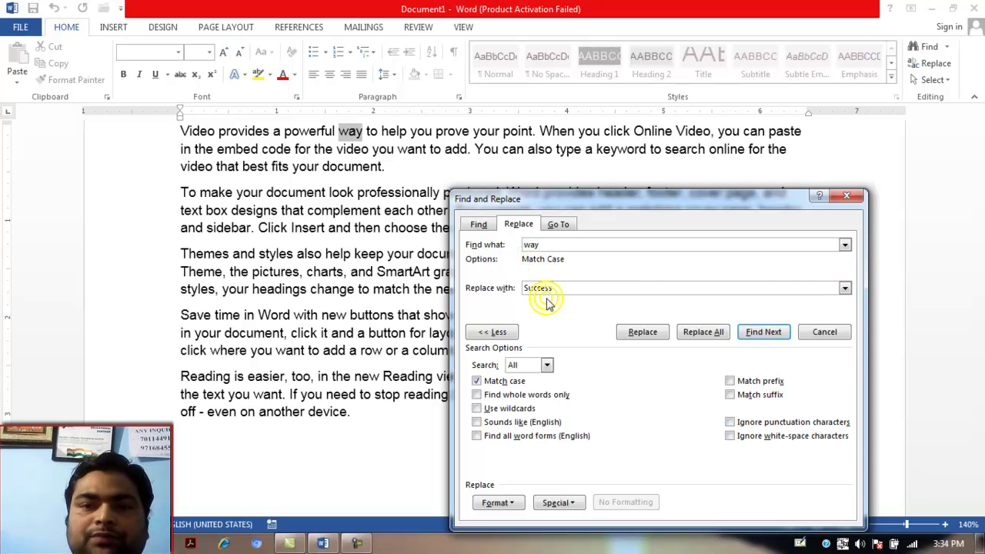
left_click(644, 333)
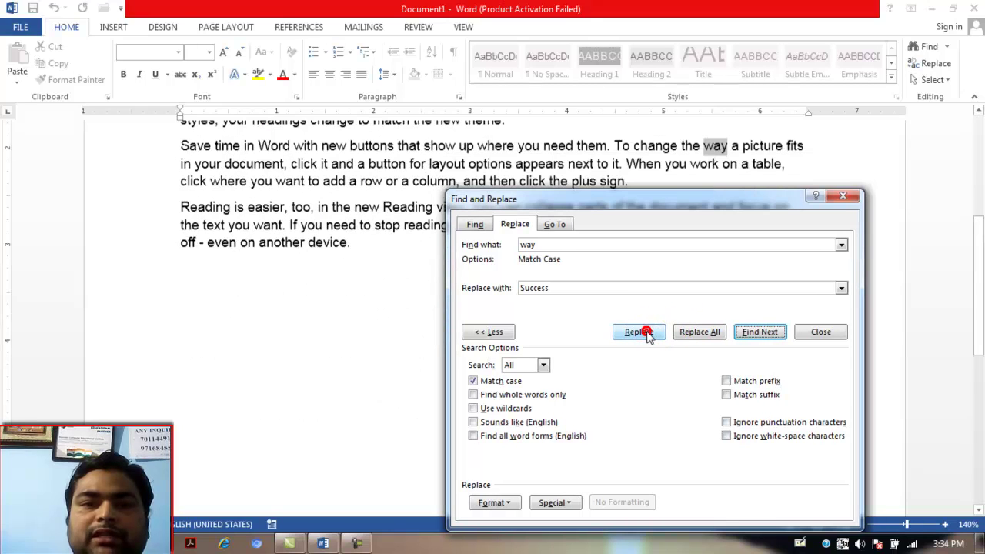
left_click(642, 334)
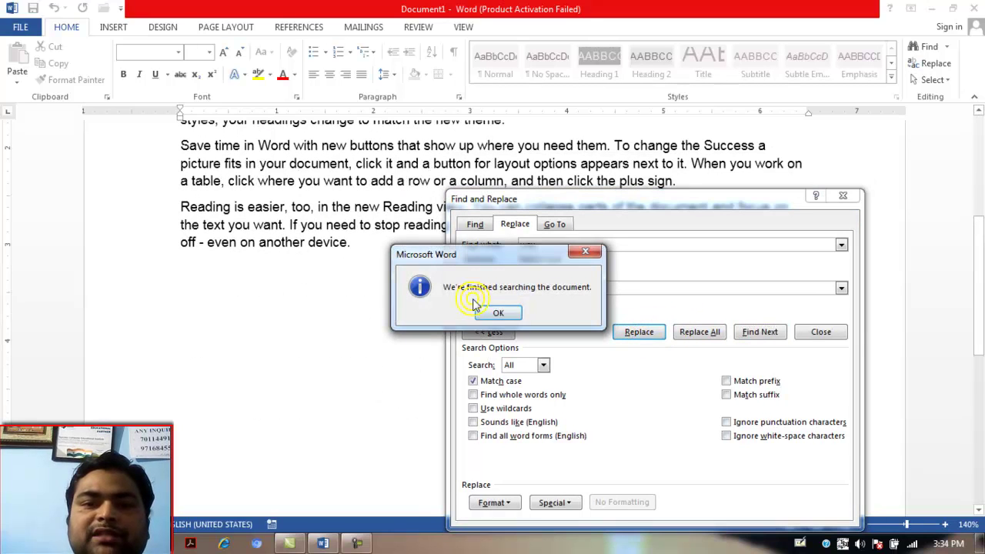
left_click(499, 315)
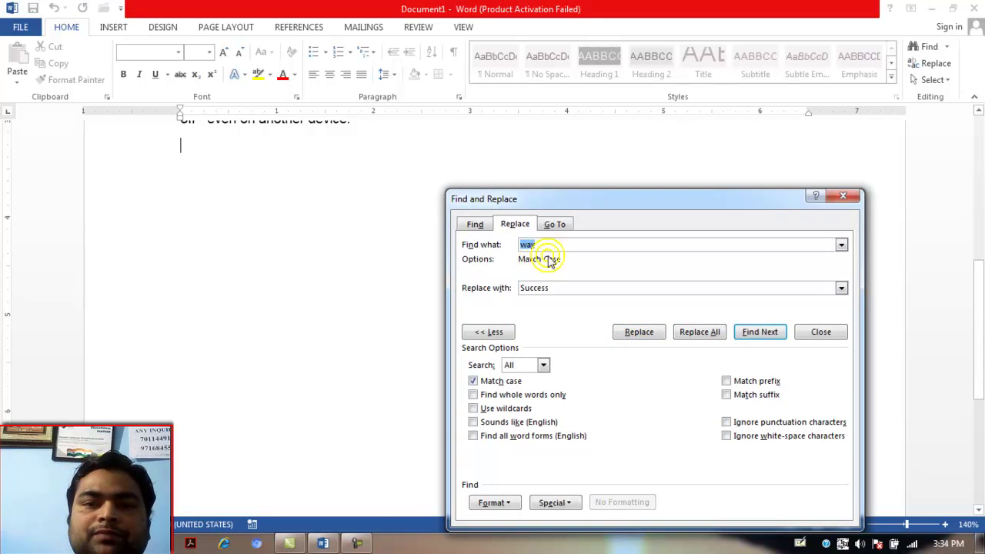
Search the document for the lowercase word "success" with Match case on
left_click(477, 223)
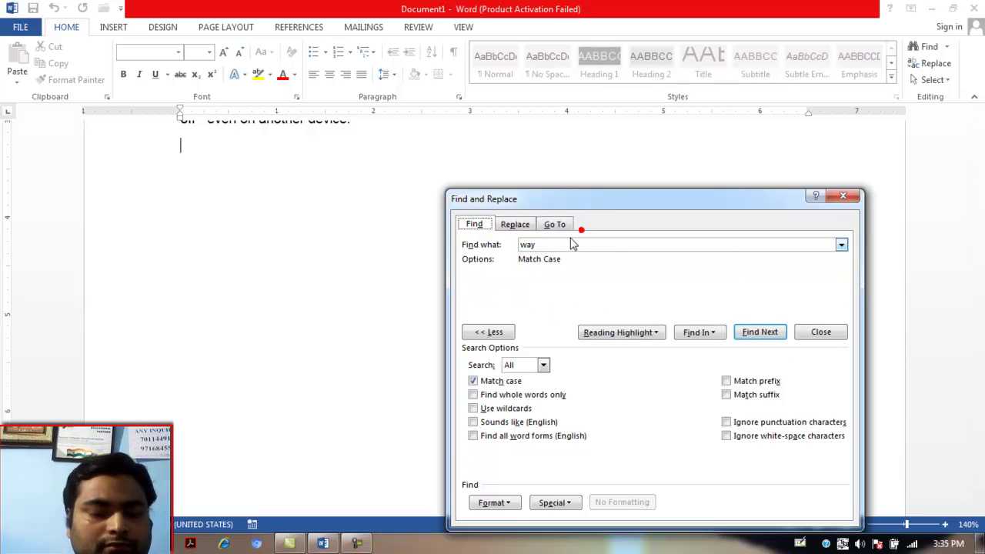
left_click(563, 255)
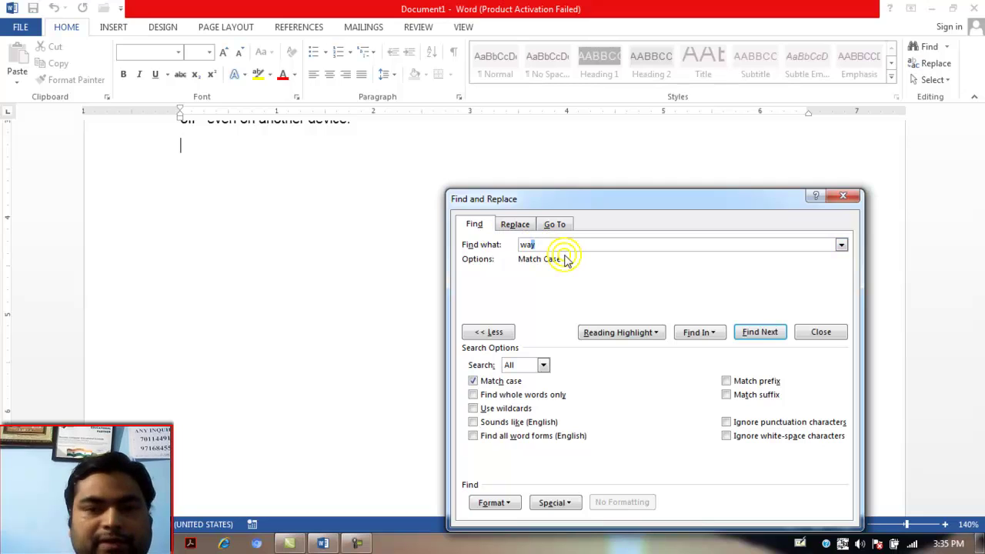
type("success")
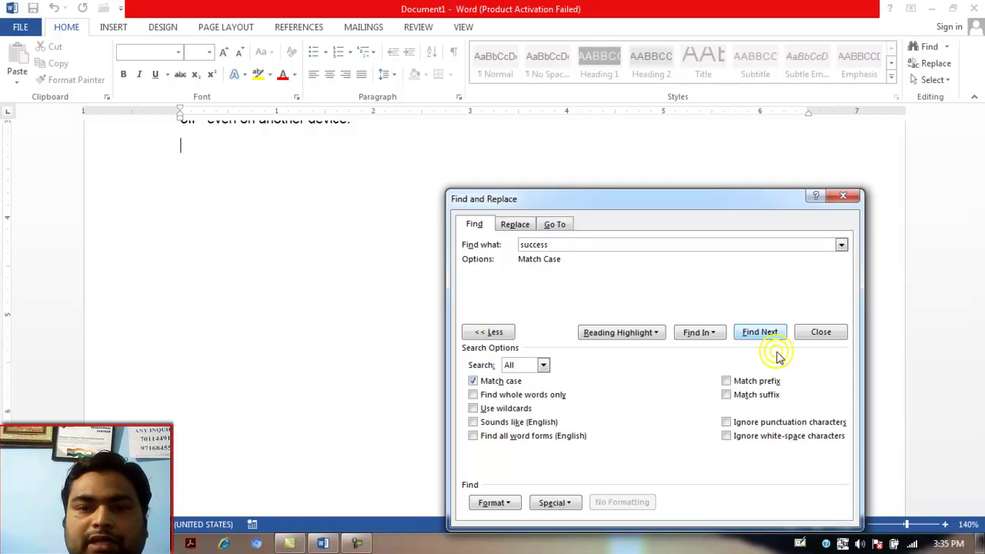
left_click(742, 332)
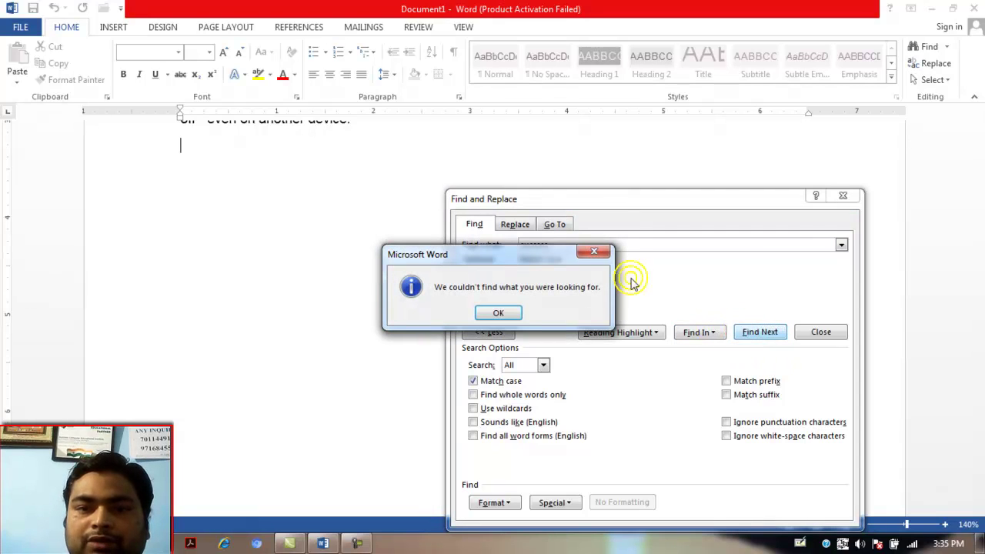
left_click(519, 311)
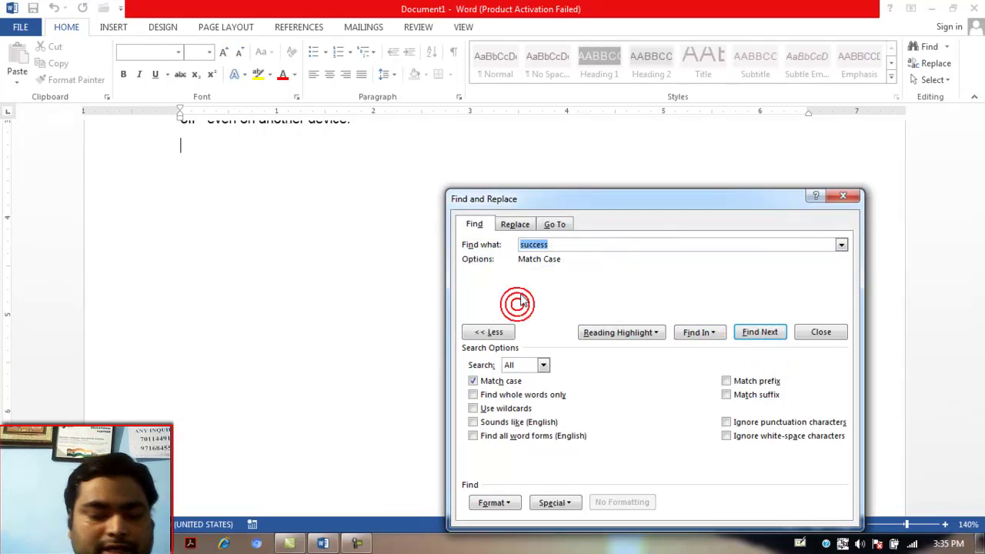
Capitalize the search term to "Success" and find its next occurrence
left_click(520, 245)
key("Delete")
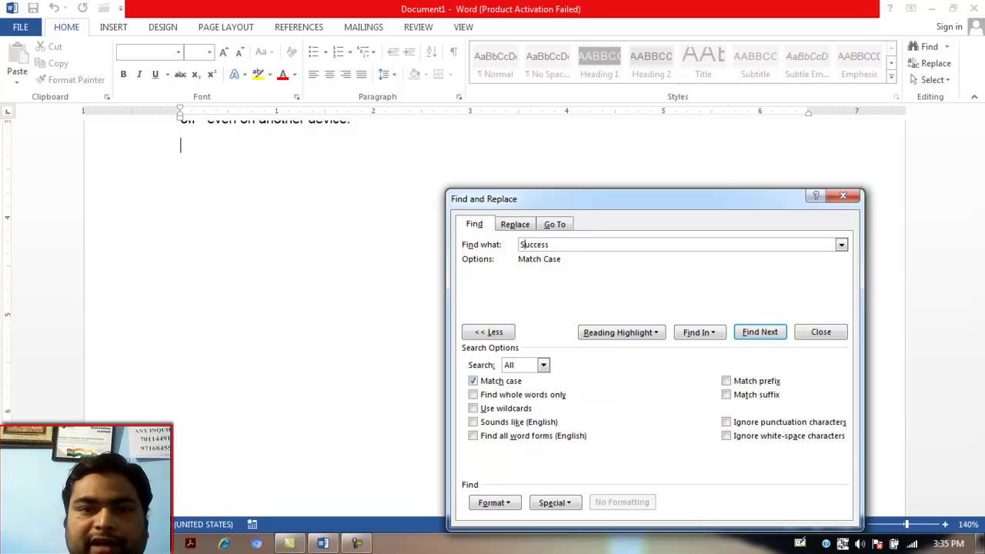
left_click(759, 332)
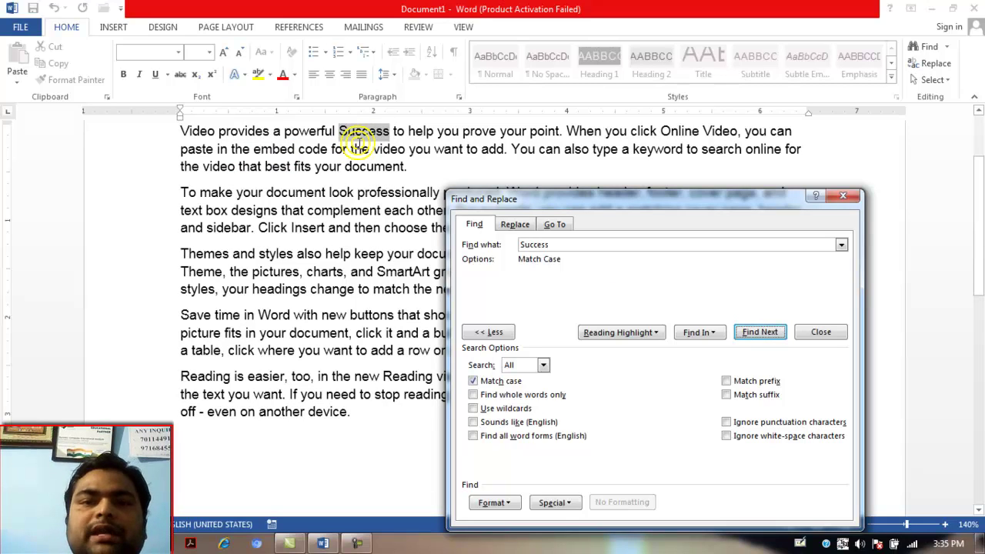
Use Go To to jump to line 10 of the document and close the dialog
left_click(555, 225)
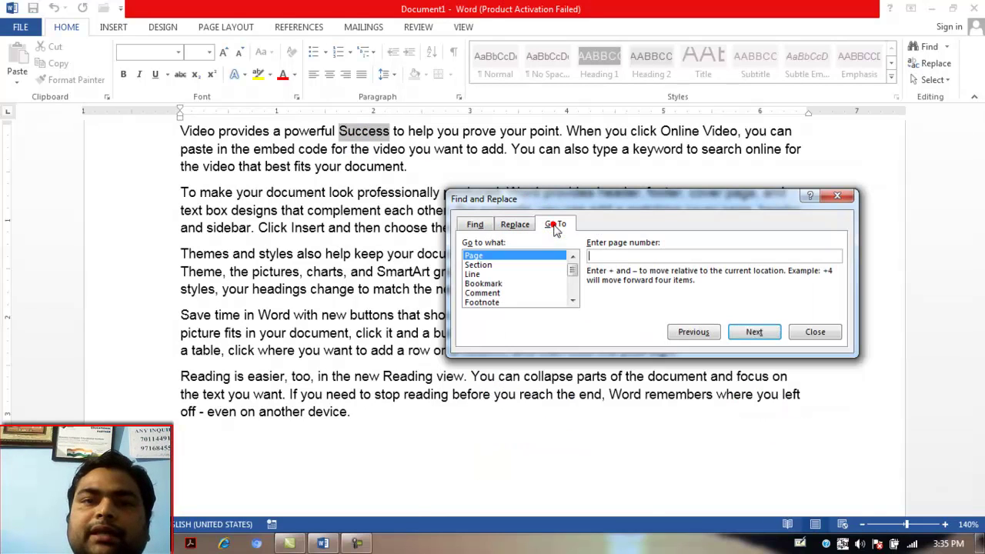
key("ctrl+g")
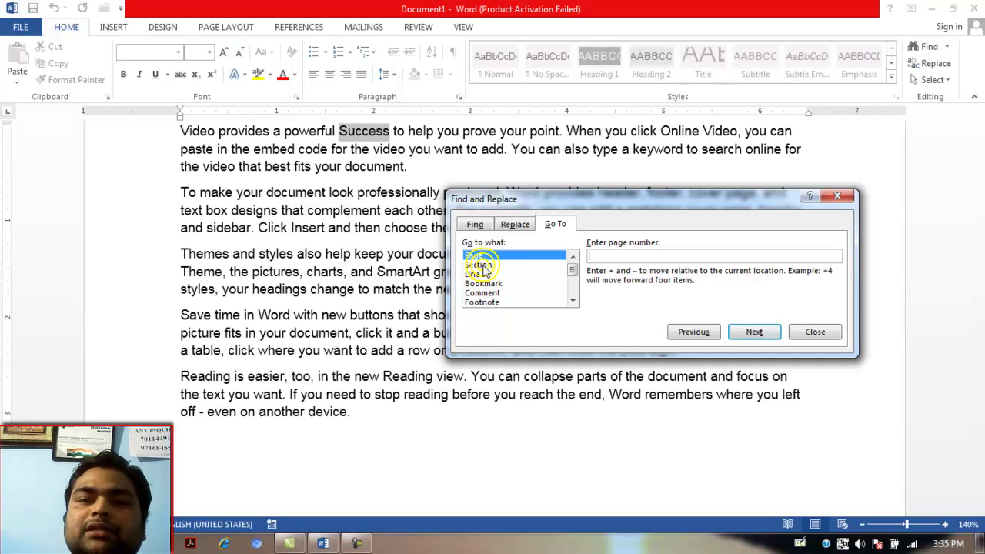
left_click(484, 265)
left_click(485, 274)
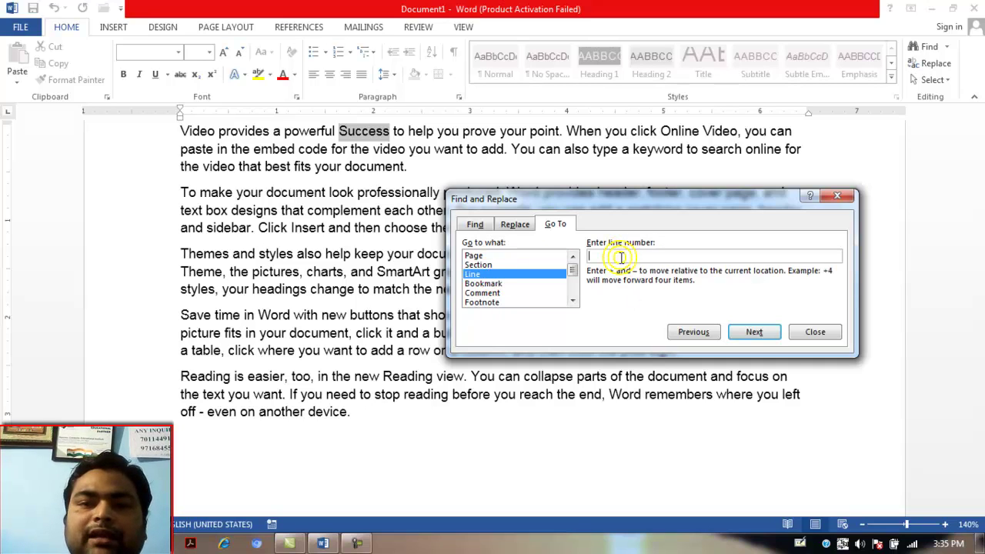
type("10")
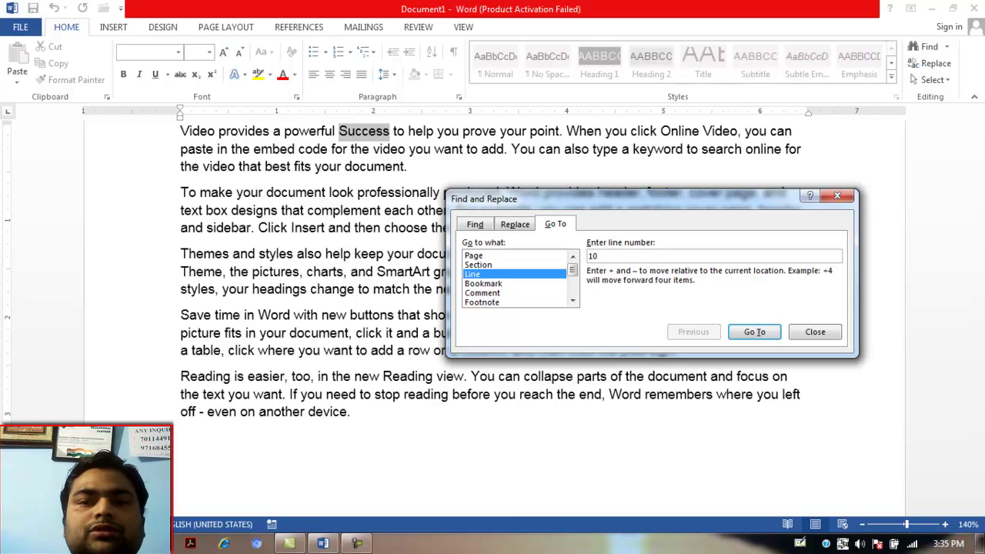
left_click(756, 333)
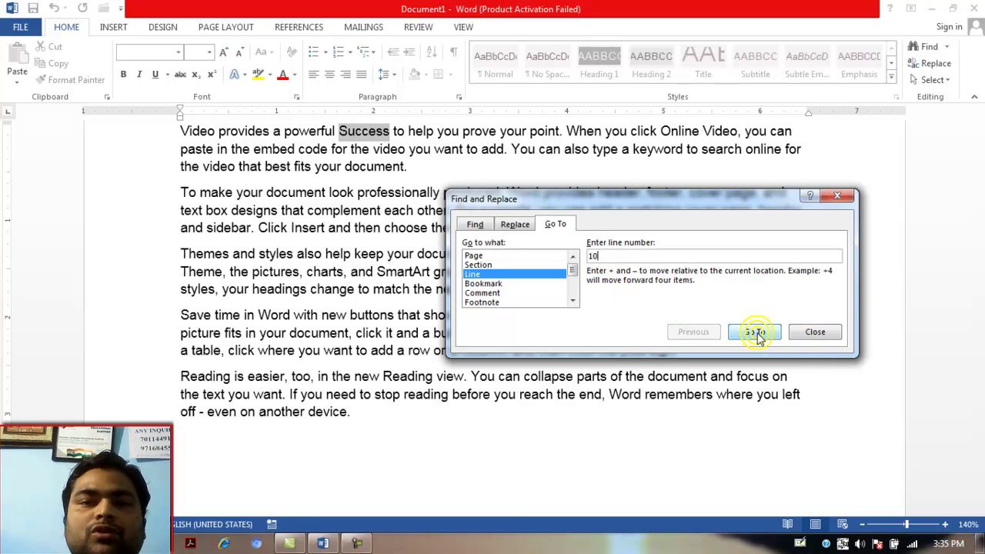
left_click(820, 335)
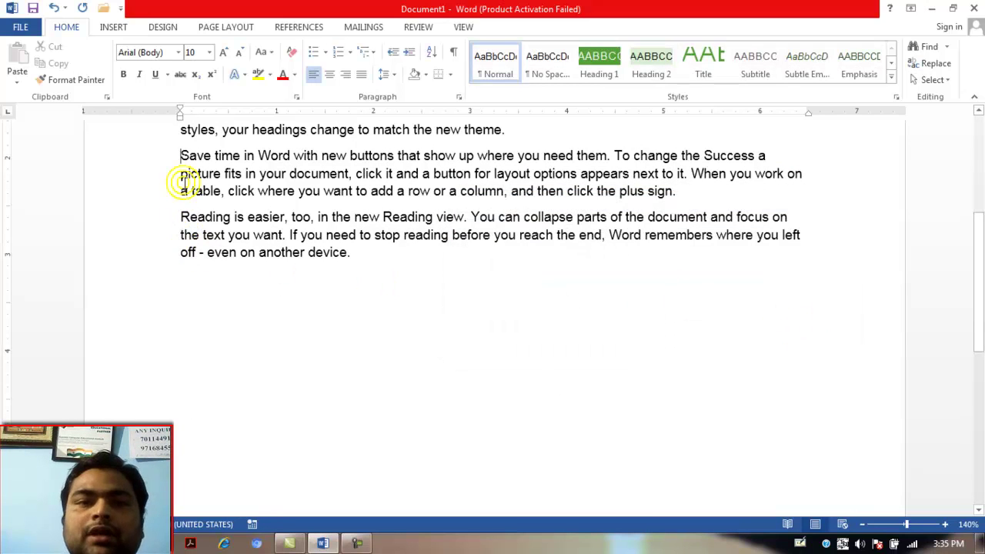
Use Go To to return to line 1 of the document and close the dialog
left_click(183, 170)
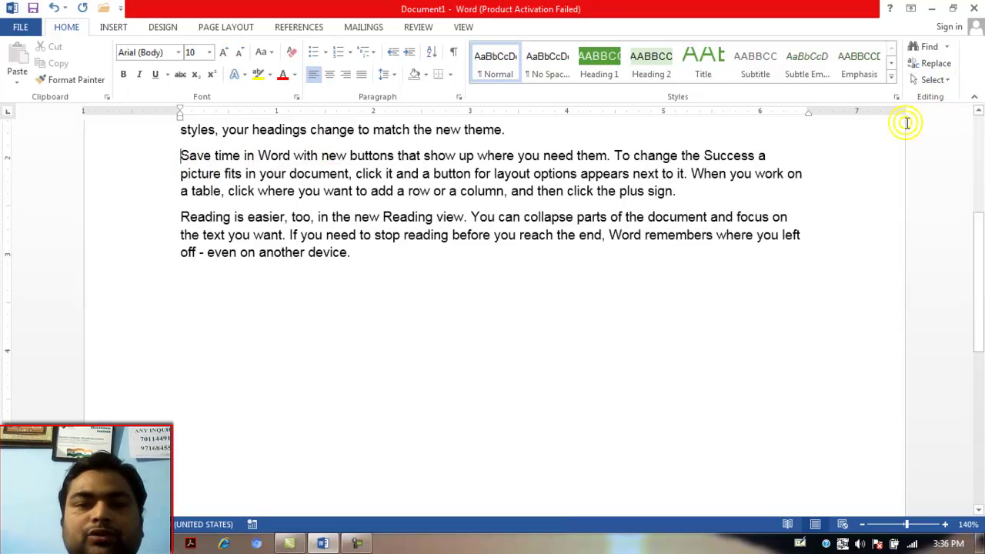
key("ctrl+g")
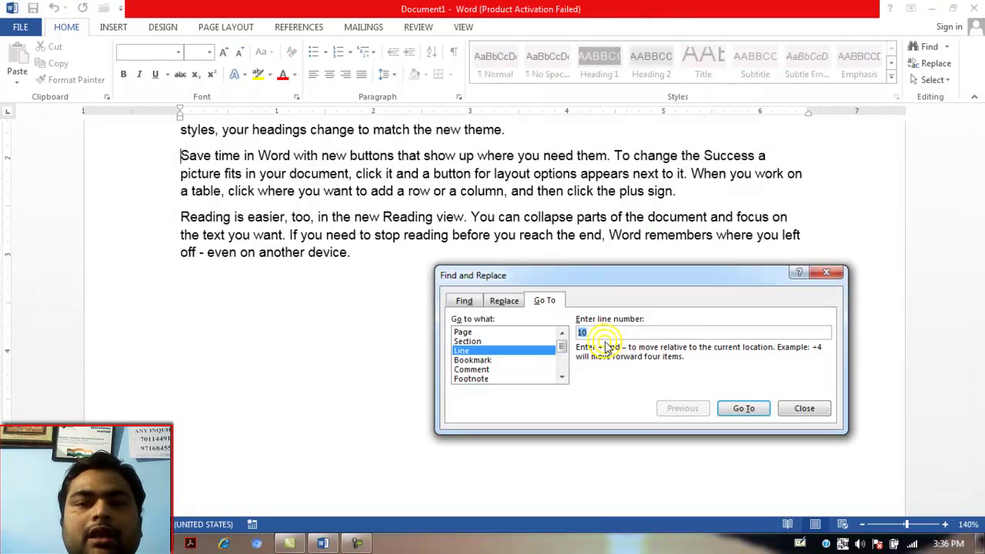
type("1")
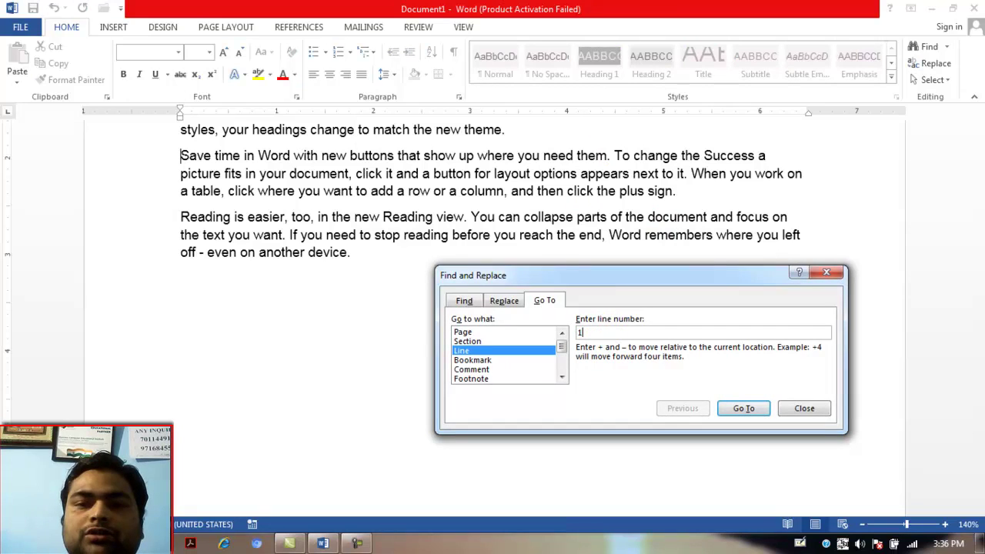
left_click(744, 408)
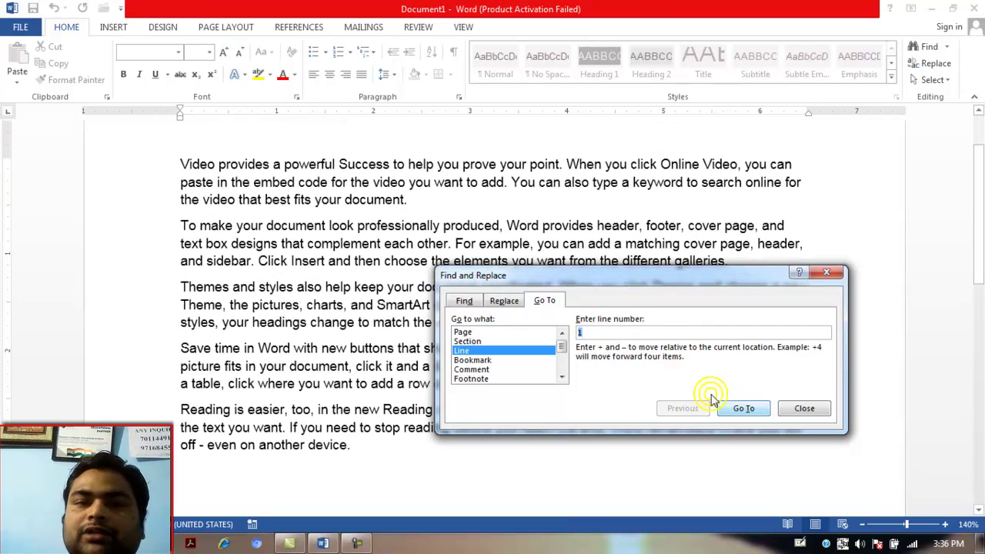
left_click(805, 408)
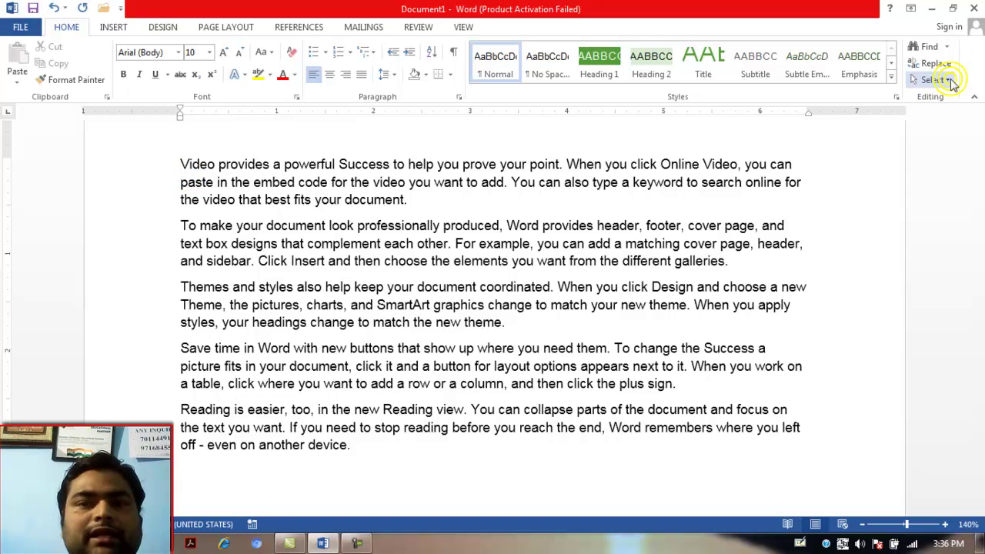
Select the entire document, and also select all text with similar formatting
left_click(949, 80)
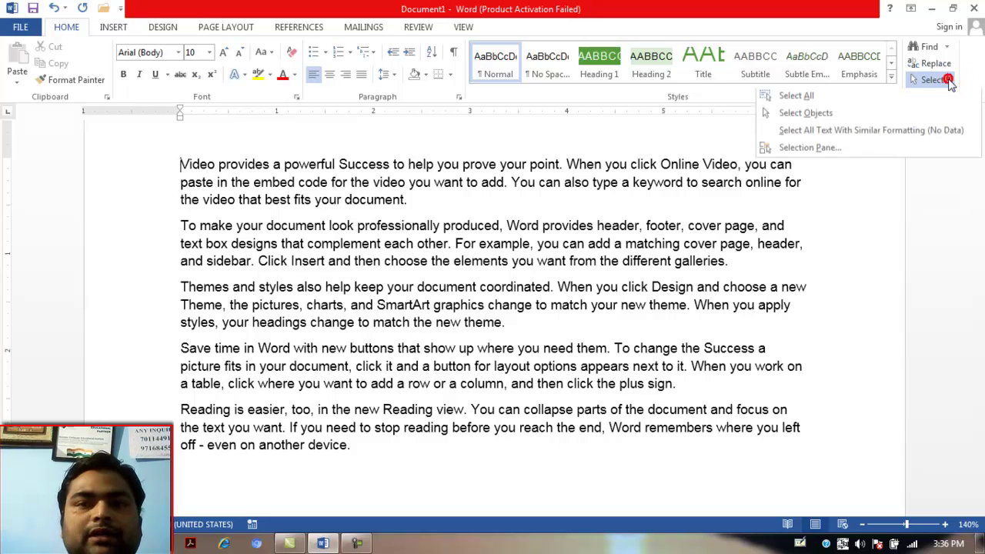
left_click(807, 100)
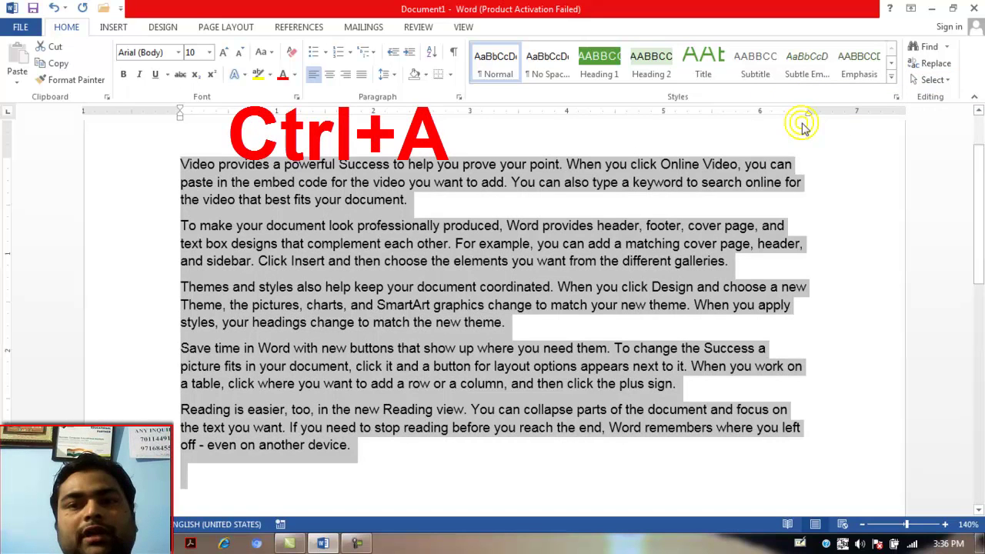
left_click(927, 80)
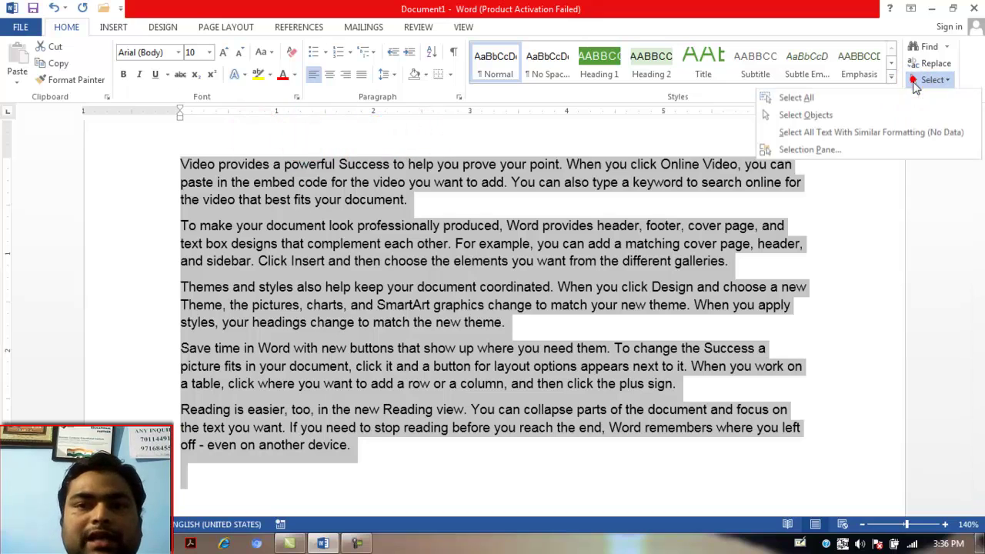
left_click(836, 100)
left_click(949, 81)
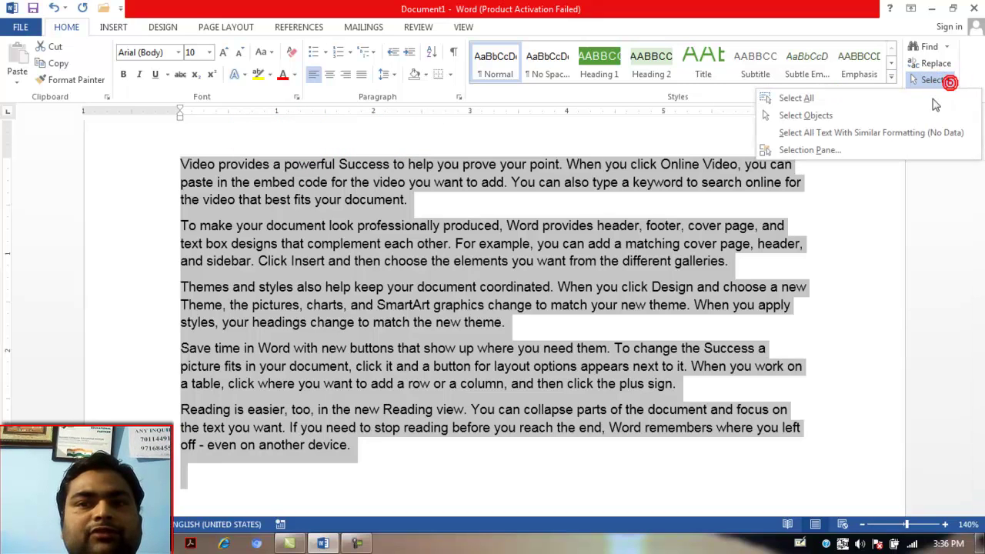
left_click(905, 136)
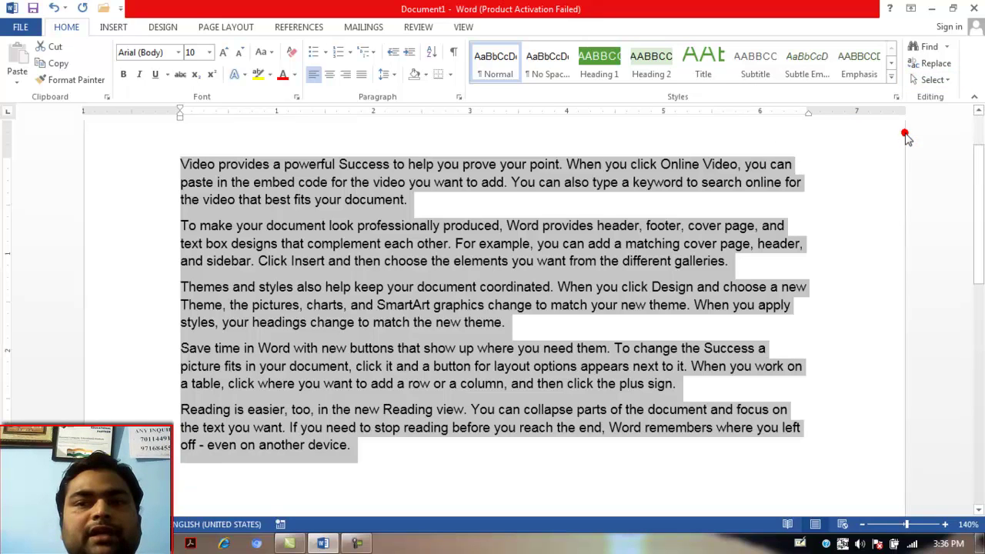
Clear the selection, select all text with similar formatting once more, and clear that selection too
left_click(786, 202)
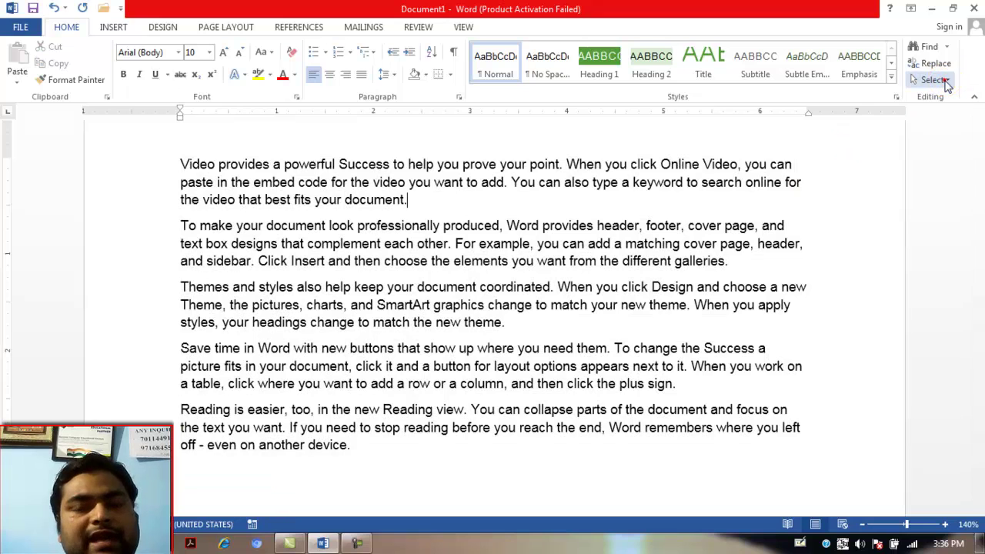
left_click(944, 80)
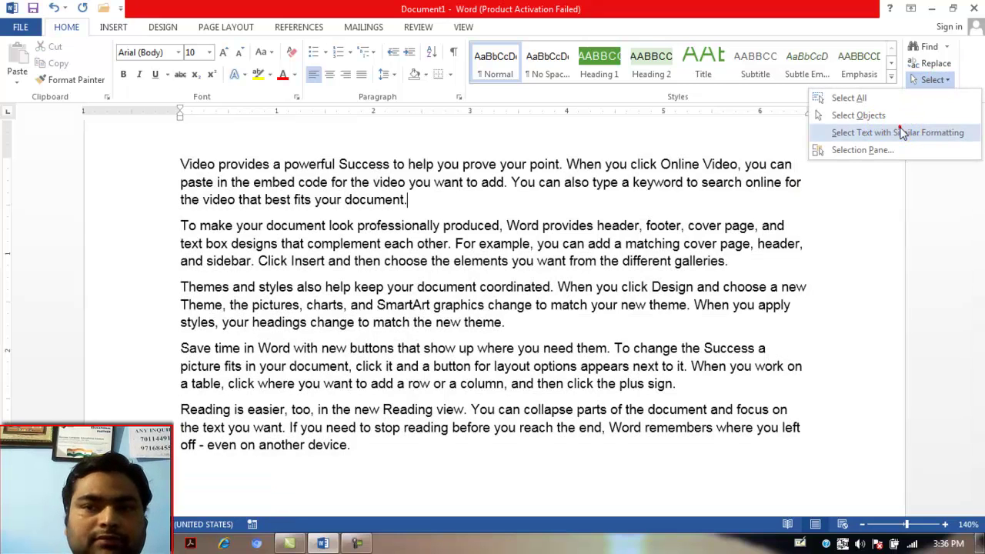
left_click(902, 134)
left_click(827, 162)
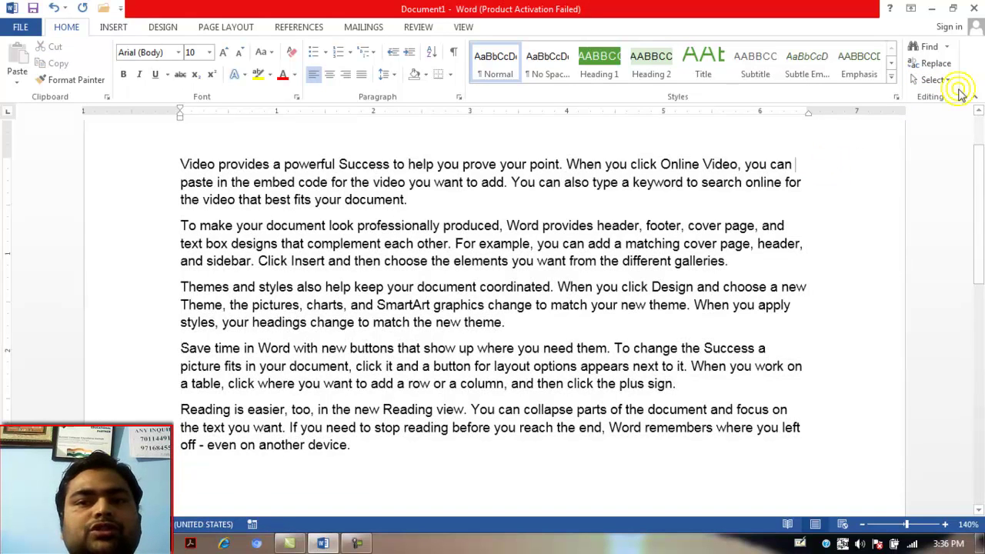
left_click(934, 79)
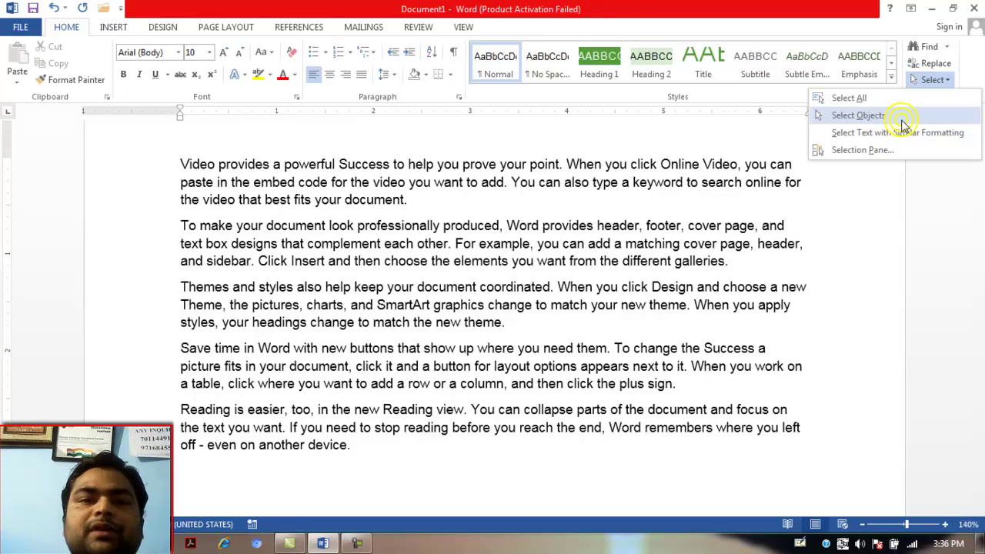
left_click(739, 215)
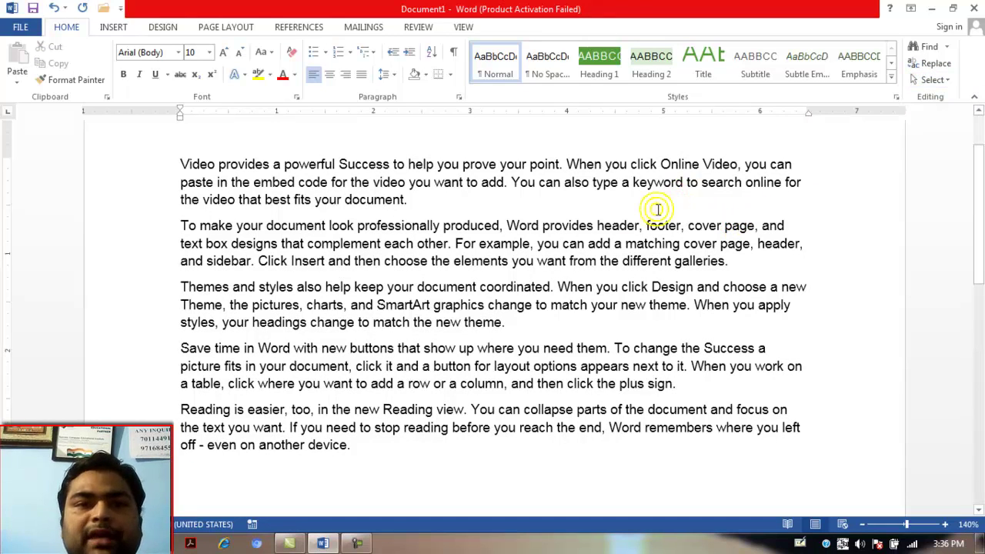
Draw an oval shape about 1.4 inches wide over the middle of the second and third paragraphs
left_click(120, 34)
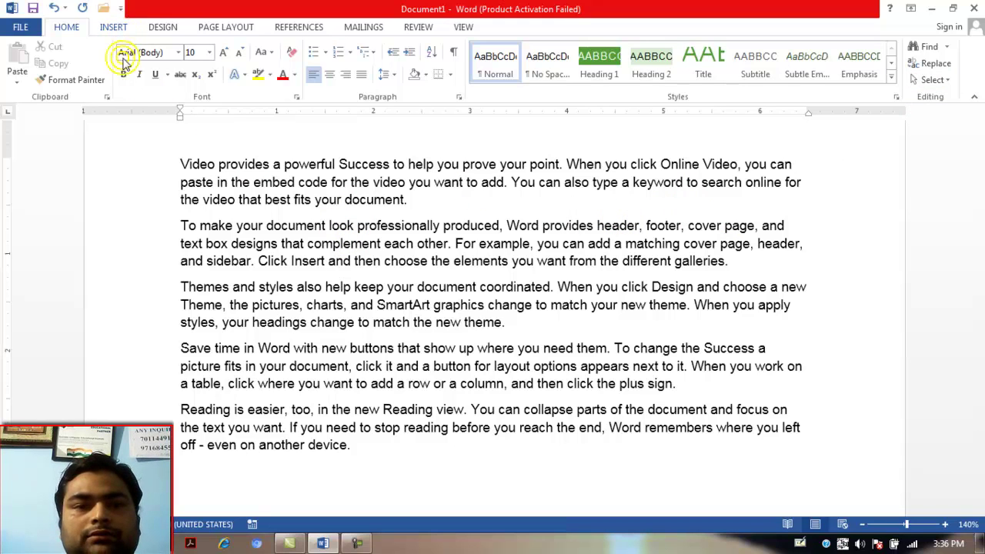
left_click(190, 75)
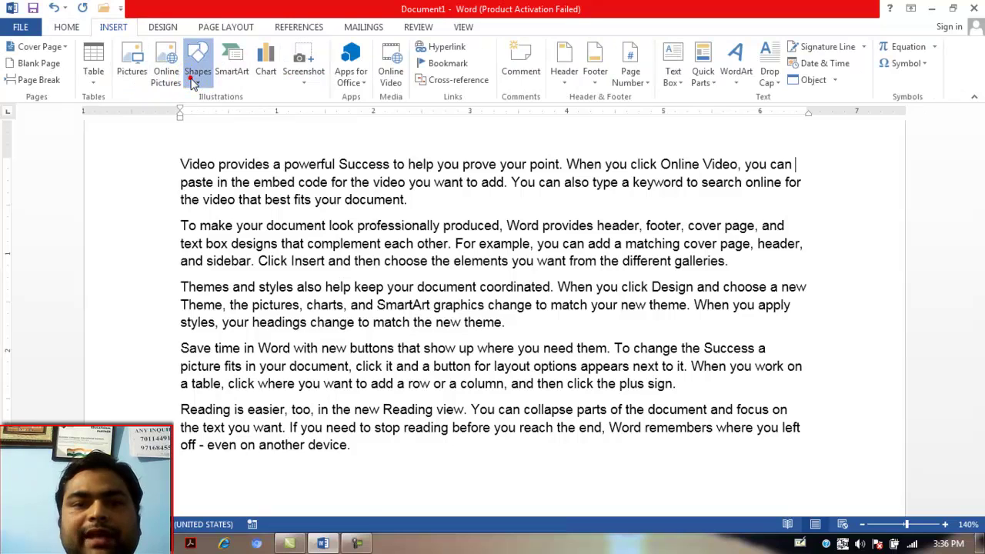
left_click(245, 115)
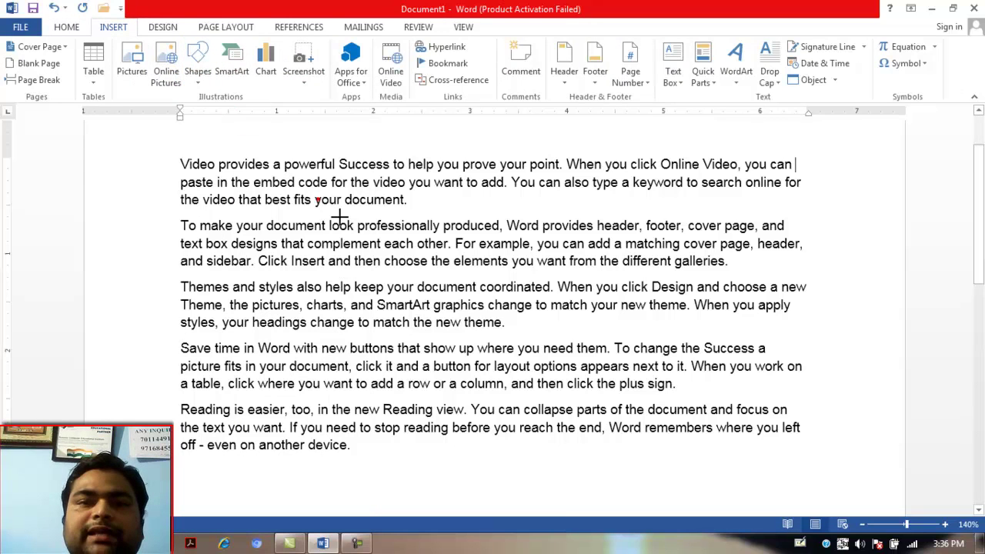
left_click_drag(317, 199, 451, 323)
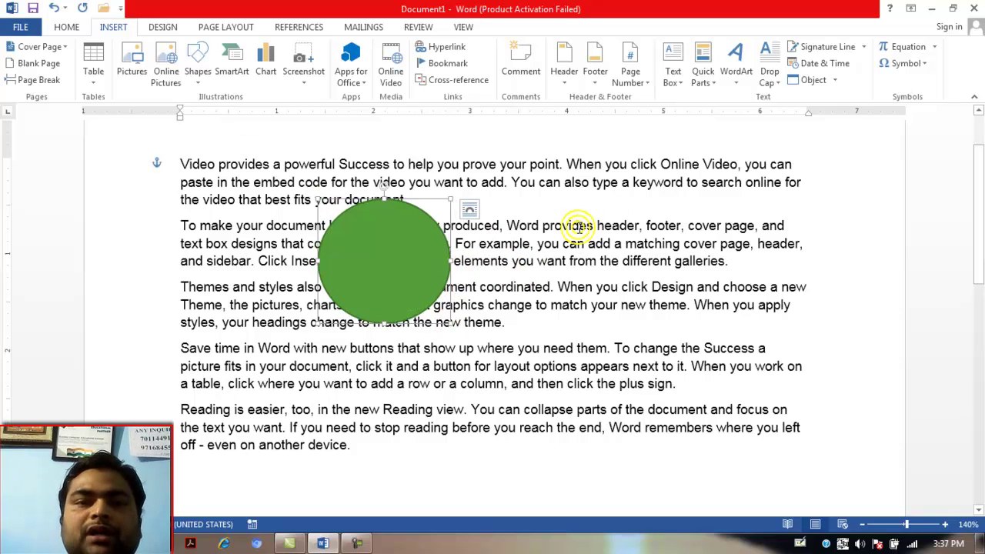
Turn on Select Objects and move the green oval down to the end of the last paragraph
left_click(418, 253)
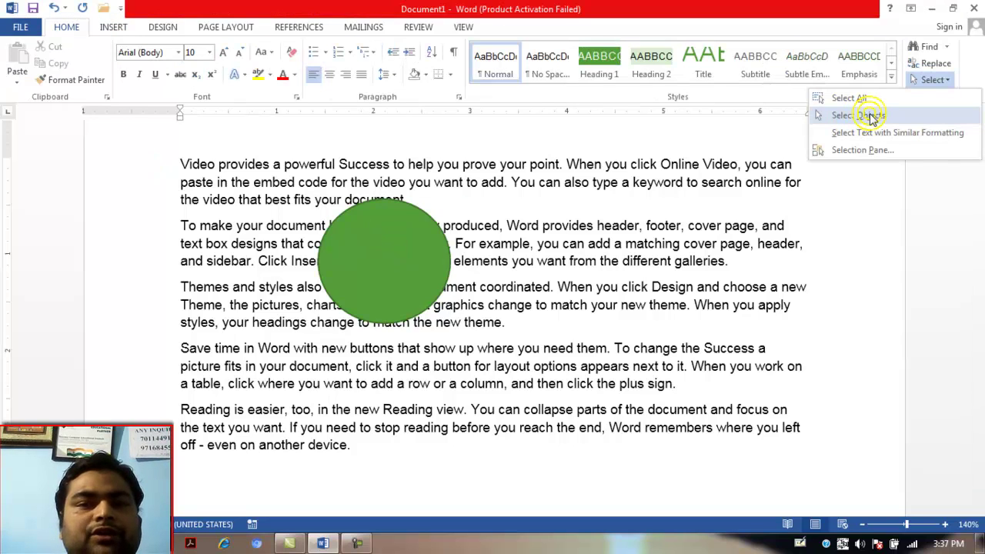
left_click(872, 116)
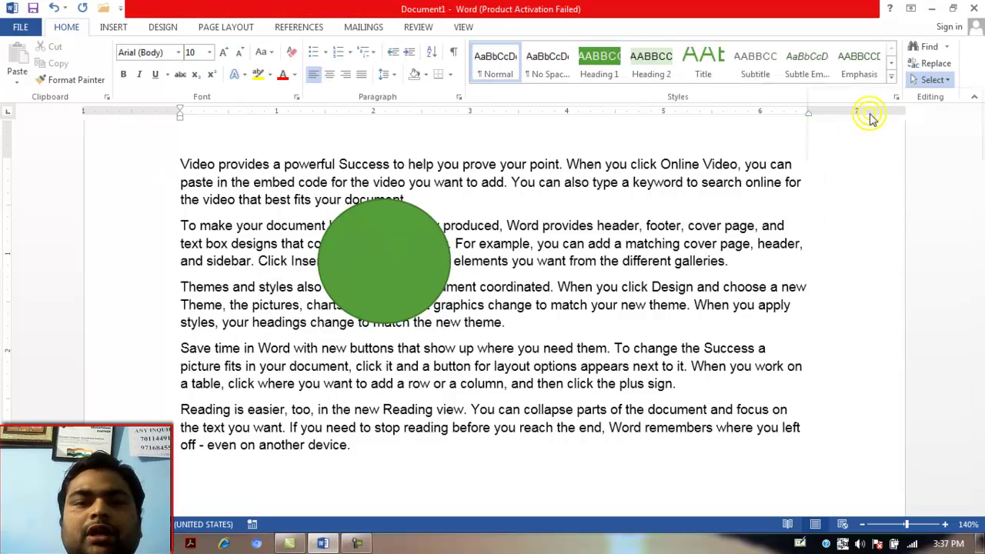
left_click(371, 275)
left_click_drag(371, 275, 529, 454)
Try to select body text across several paragraphs while Select Objects is active
left_click_drag(490, 351, 257, 165)
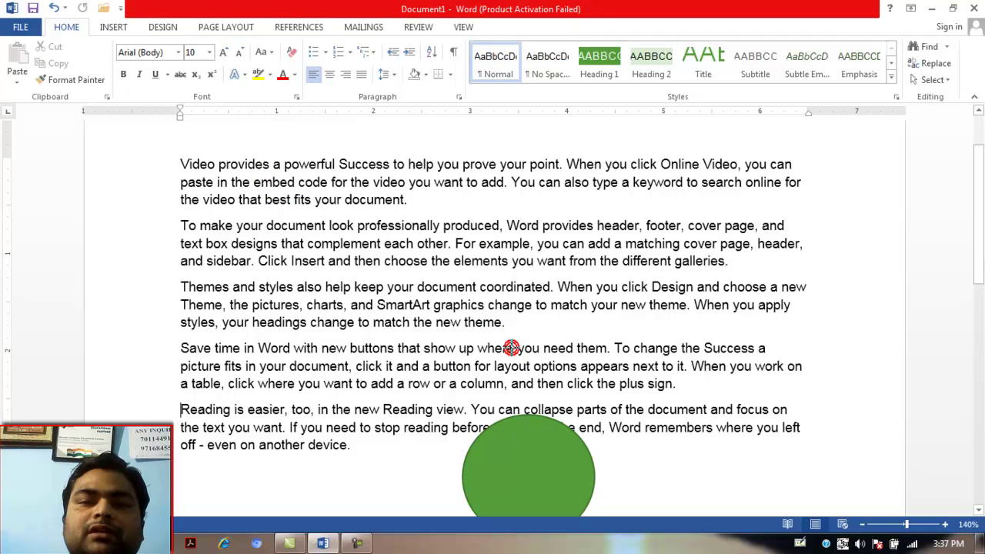
left_click_drag(512, 348, 262, 206)
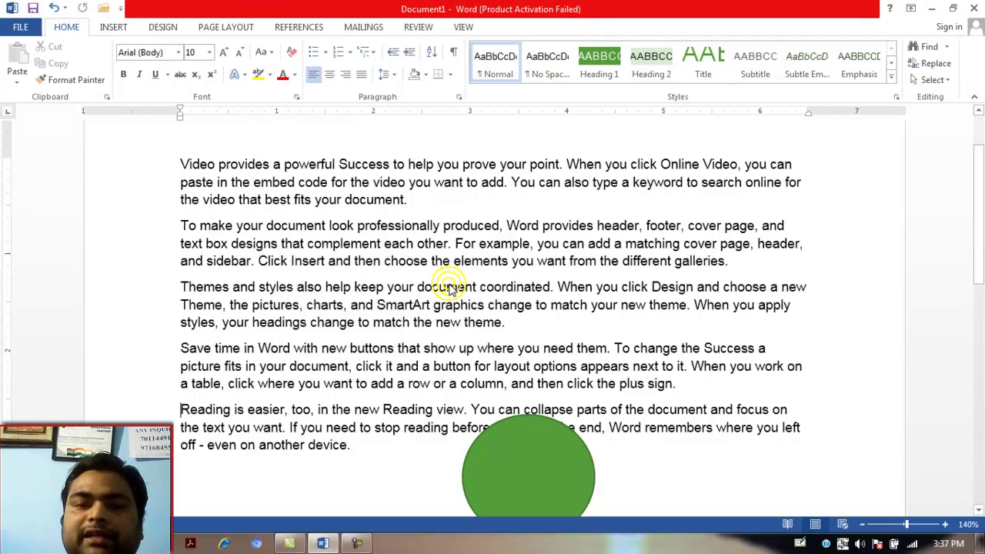
left_click_drag(507, 377, 249, 194)
Move the green oval into the blank area below the last paragraph
left_click_drag(561, 458, 467, 469)
scroll(446, 352, "down", 5)
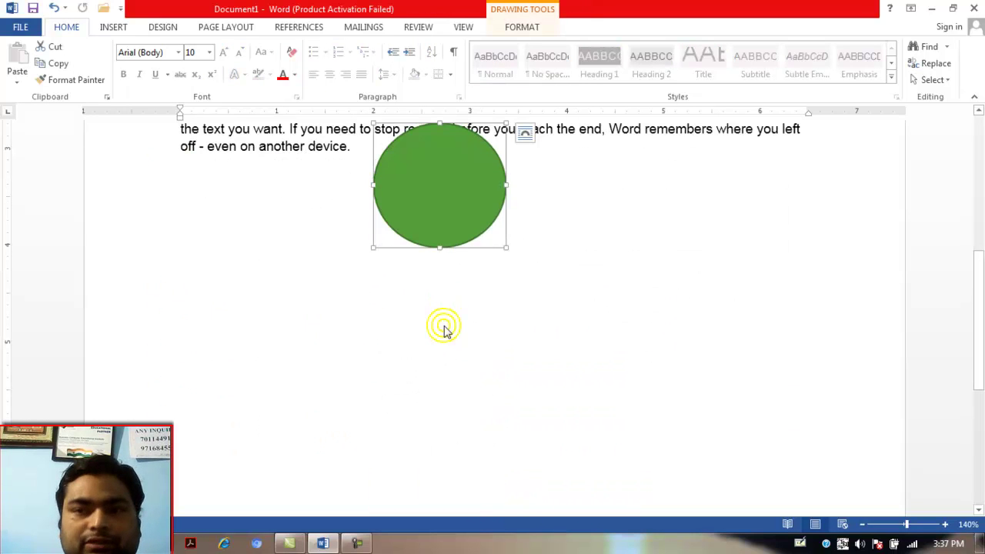
left_click_drag(444, 138, 507, 185)
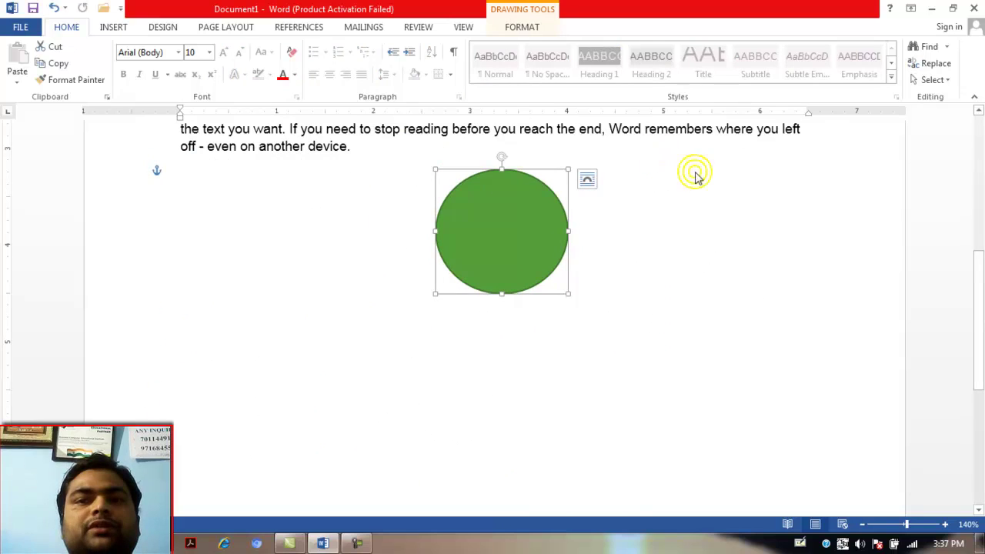
Open the Selection Pane with the green oval selected
left_click(929, 80)
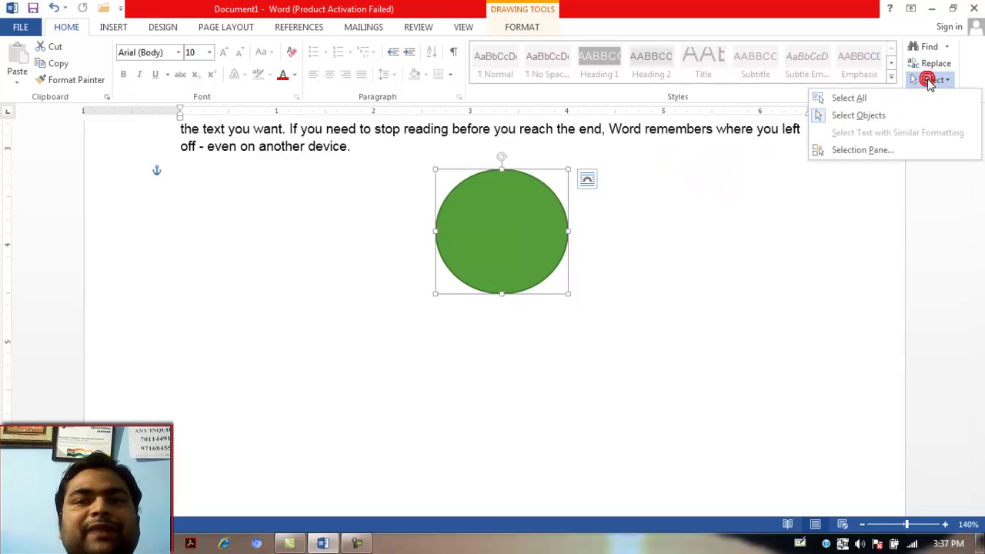
left_click(875, 151)
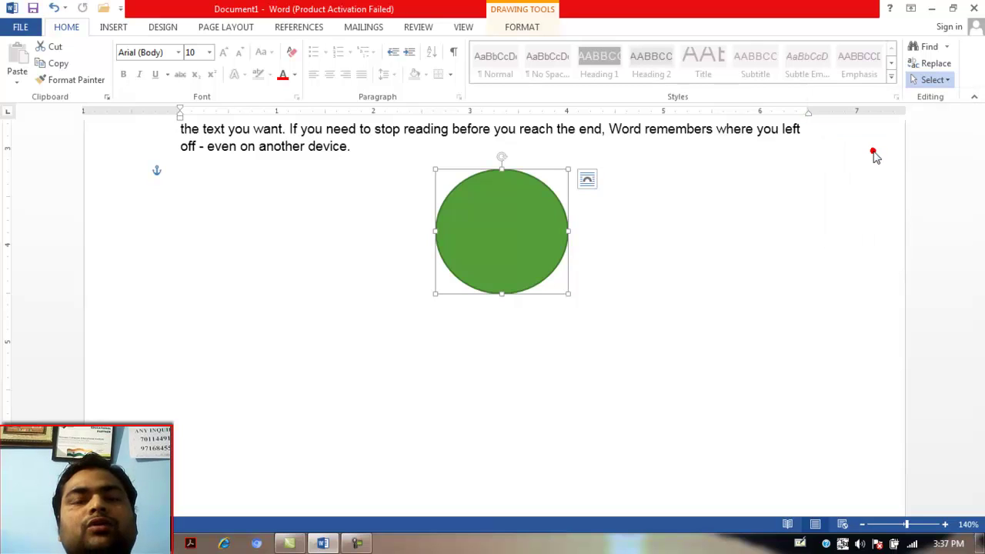